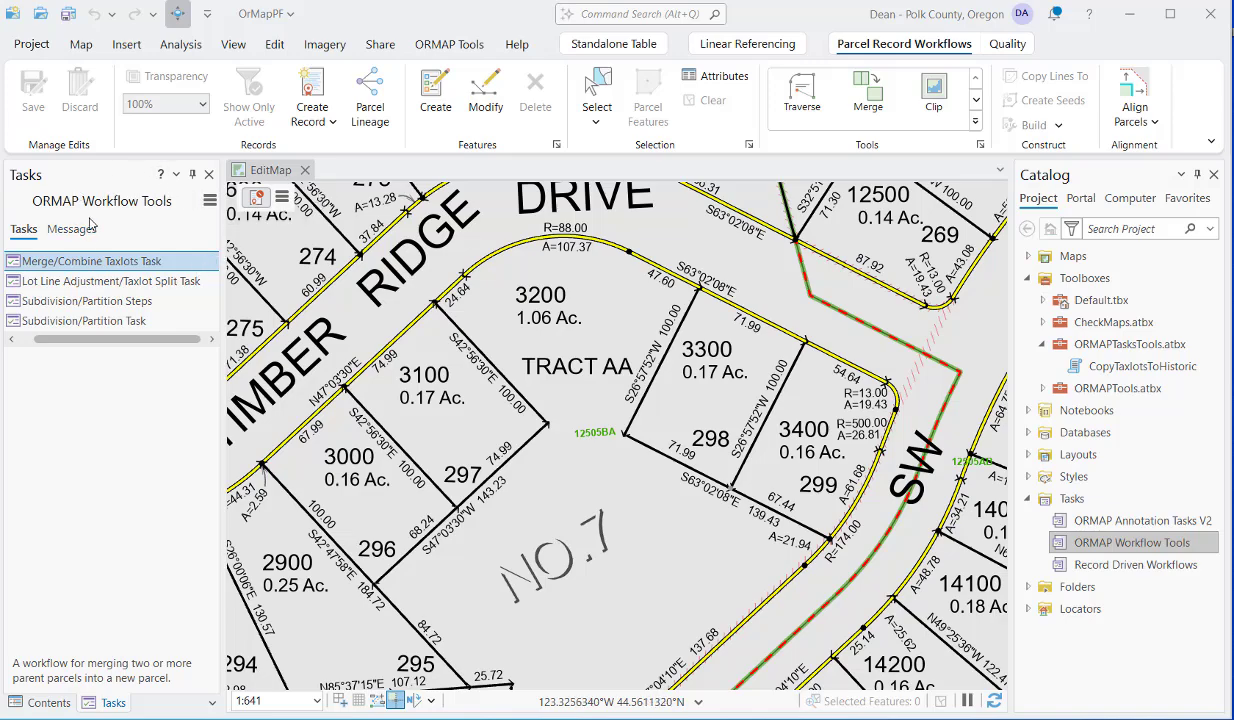
# Start the Merge/Combine Taxlots task and name the new record with the editor's first name followed by "Test2".
pyautogui.moveTo(207, 260)
pyautogui.click(209, 261)
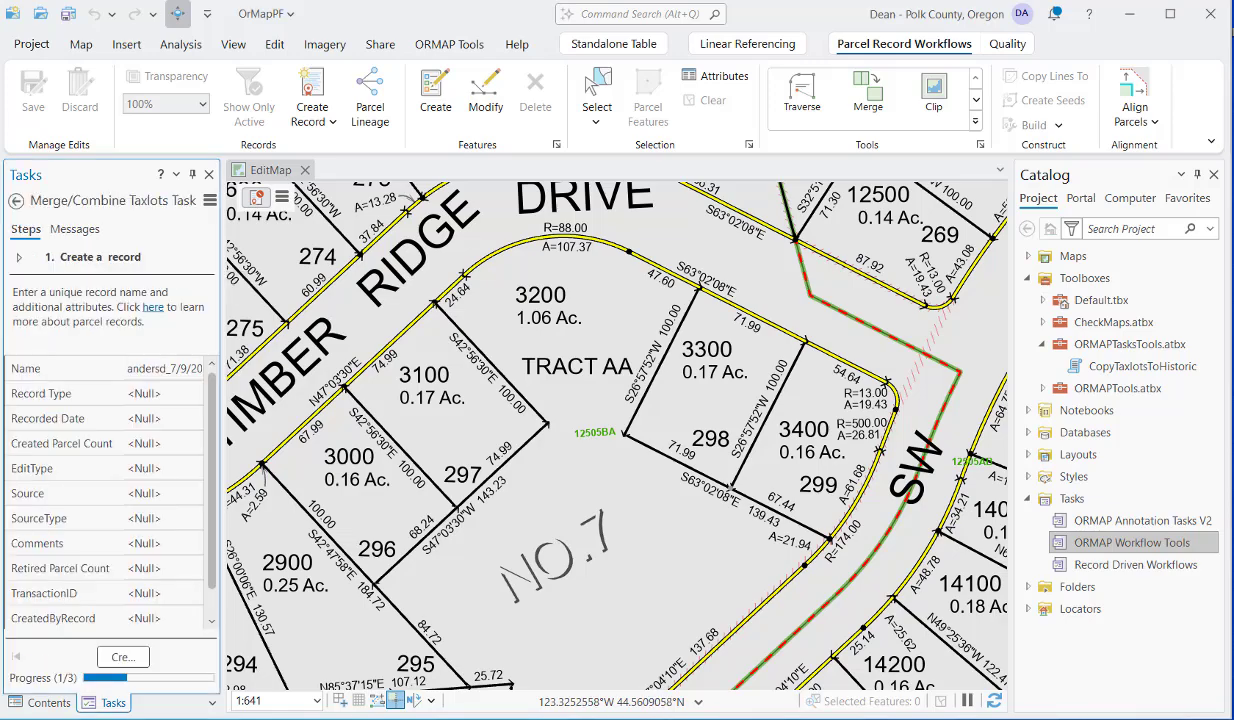
pyautogui.click(137, 371)
pyautogui.click(141, 369)
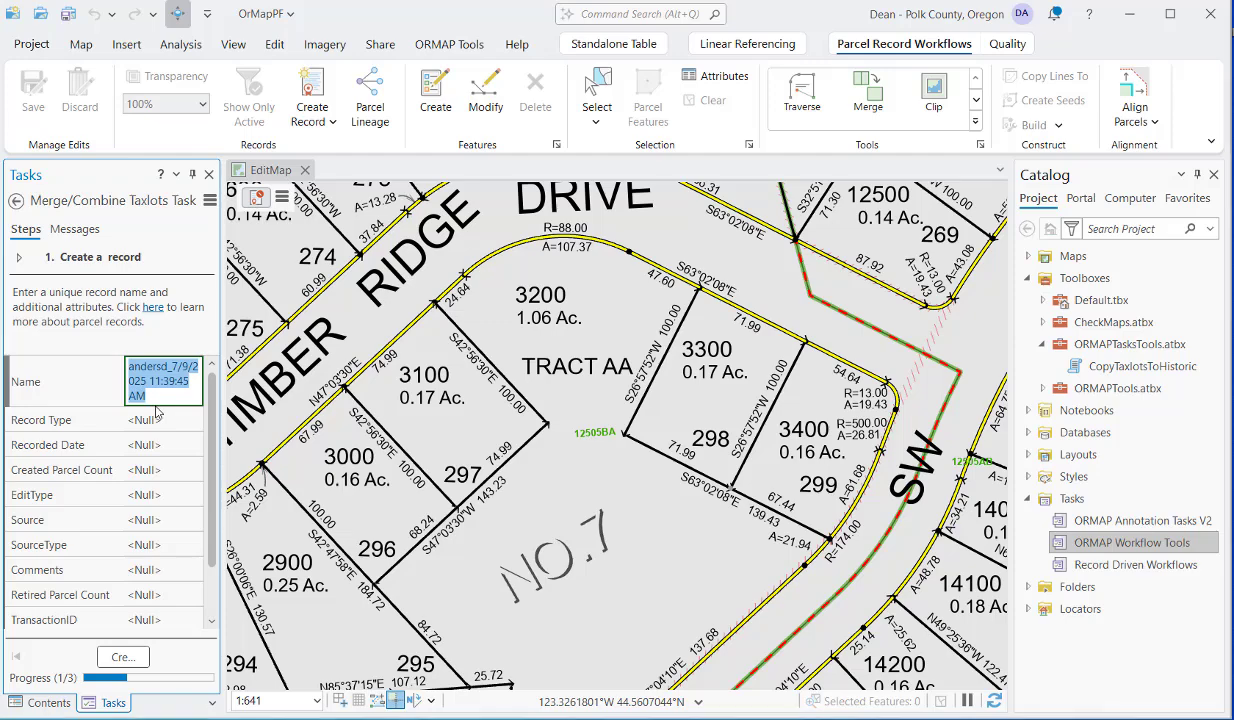
pyautogui.write('Dean')
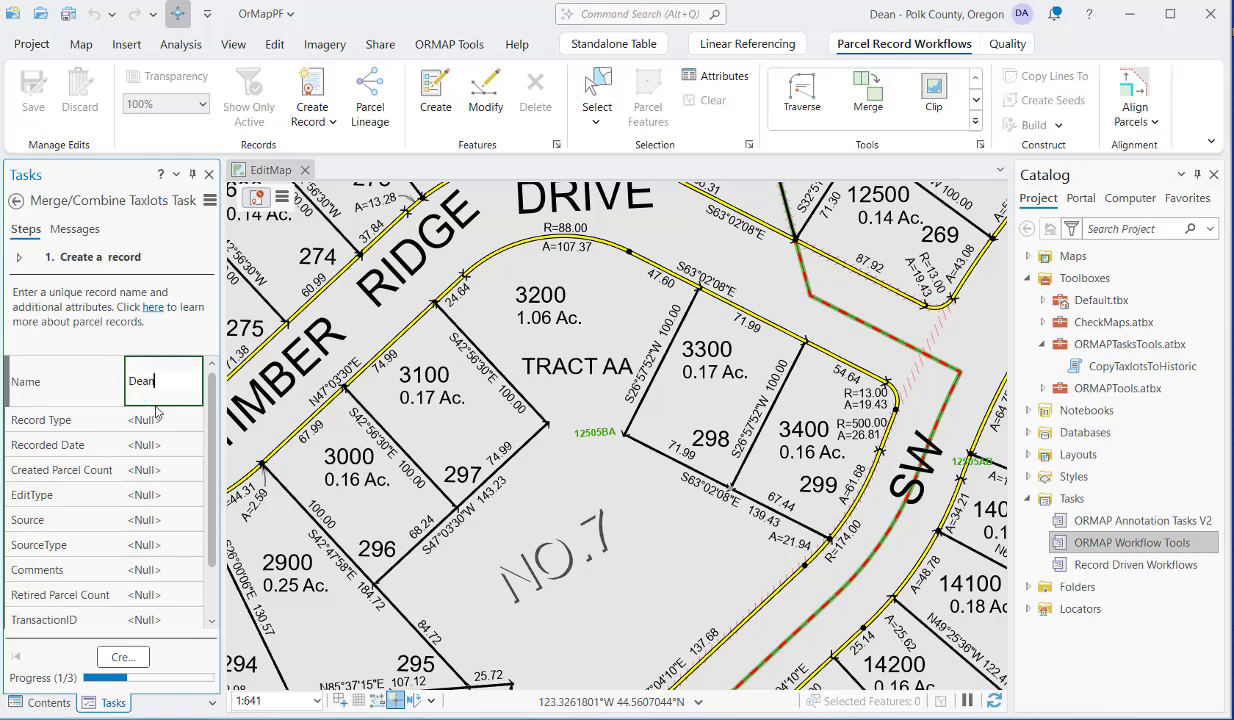
pyautogui.write(' Test2')
pyautogui.press('Tab')
# Set the new record's type to Combine and its source to 222-33.
pyautogui.click(165, 393)
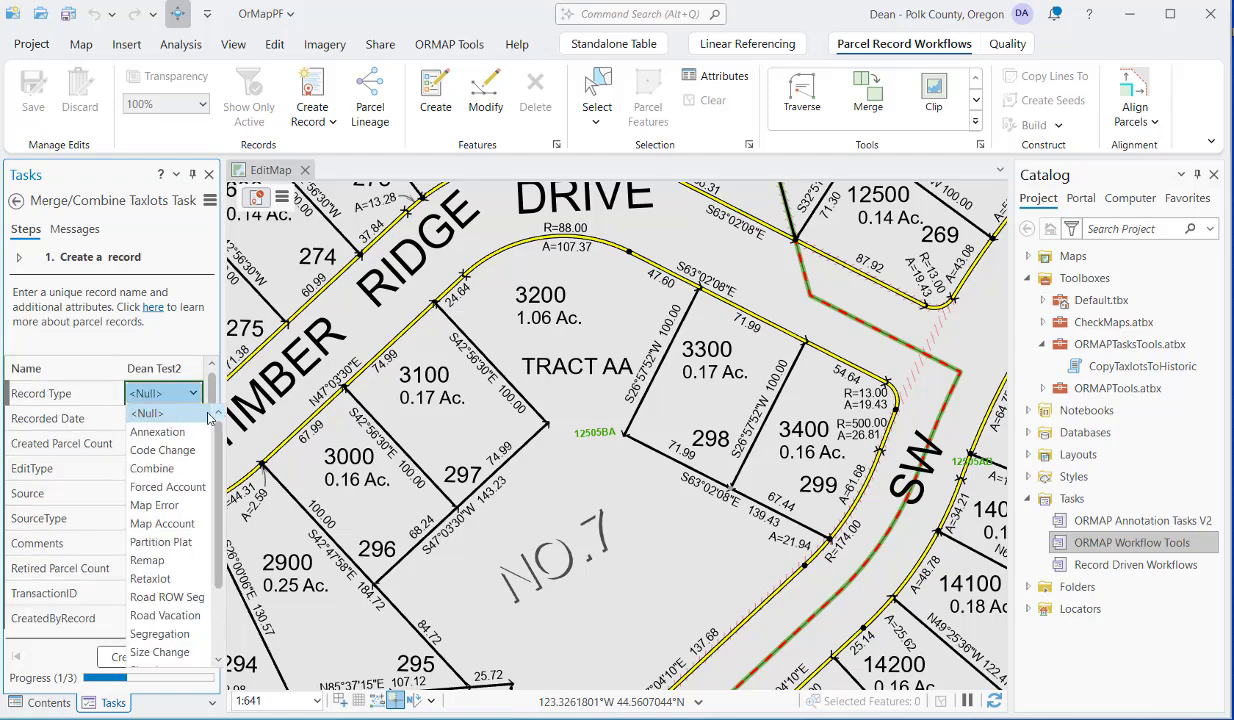
pyautogui.click(160, 462)
pyautogui.click(163, 493)
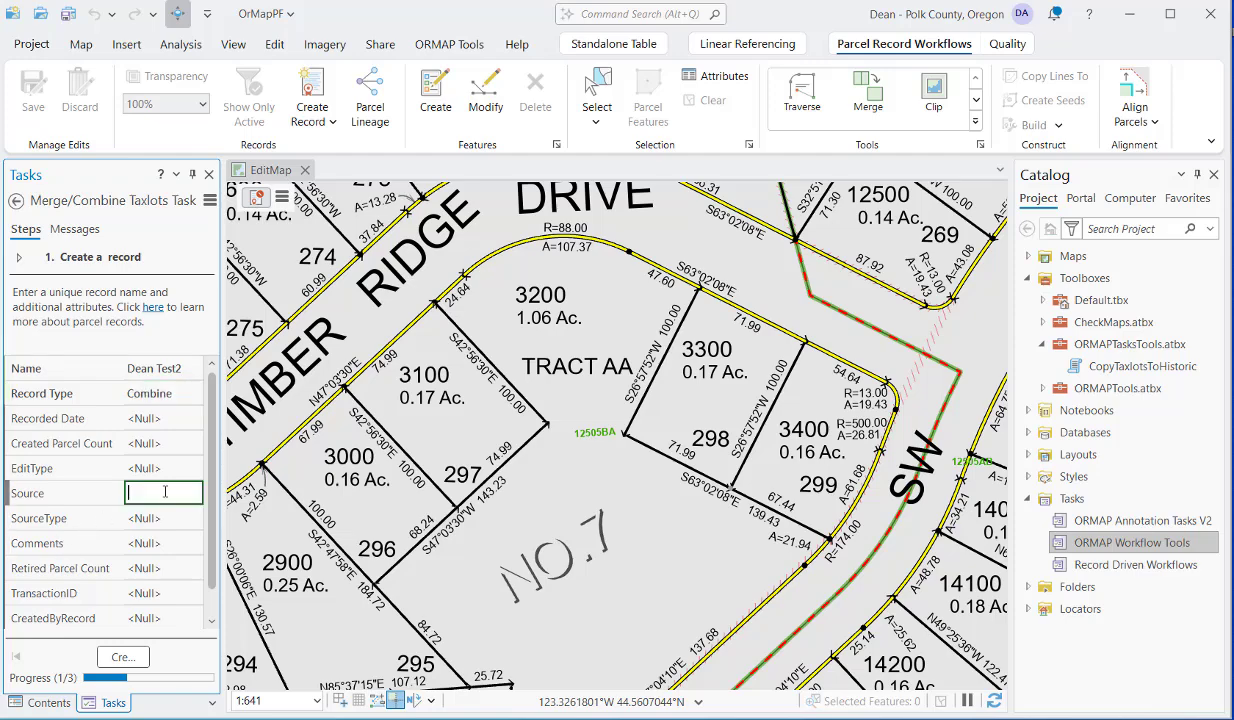
pyautogui.write('222-33')
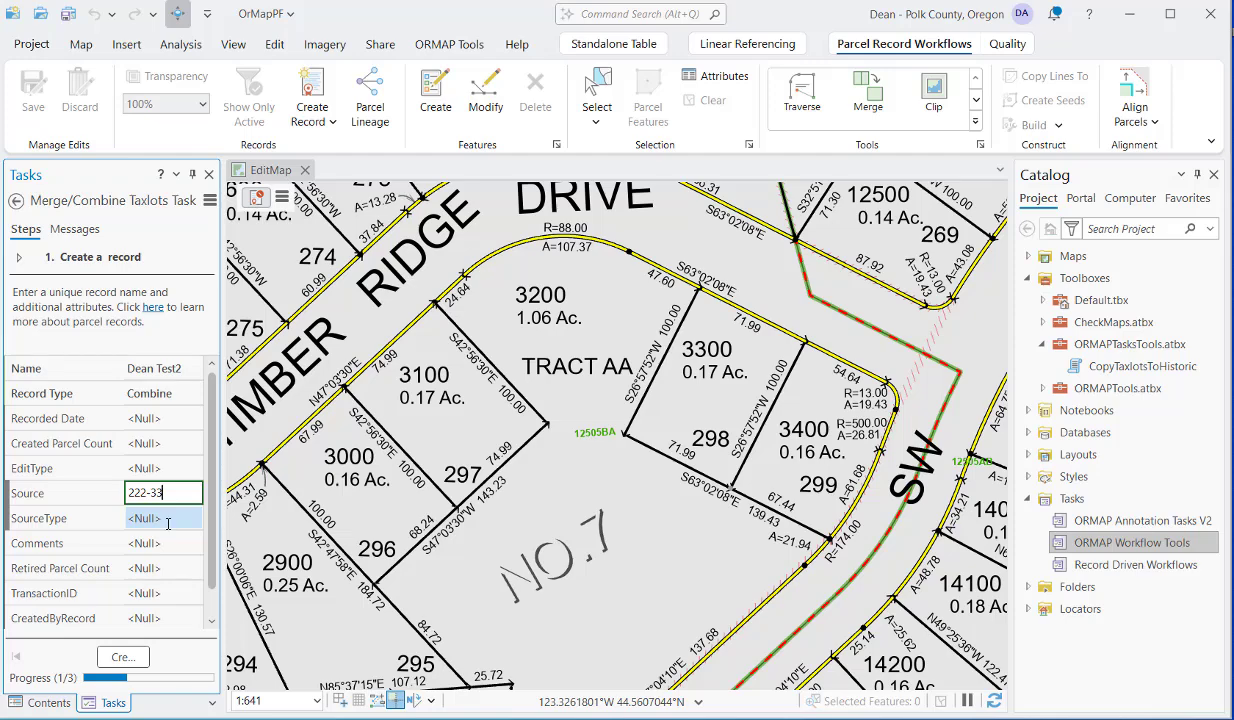
# Set the record's source type to Clerk Deed and create the record.
pyautogui.click(168, 519)
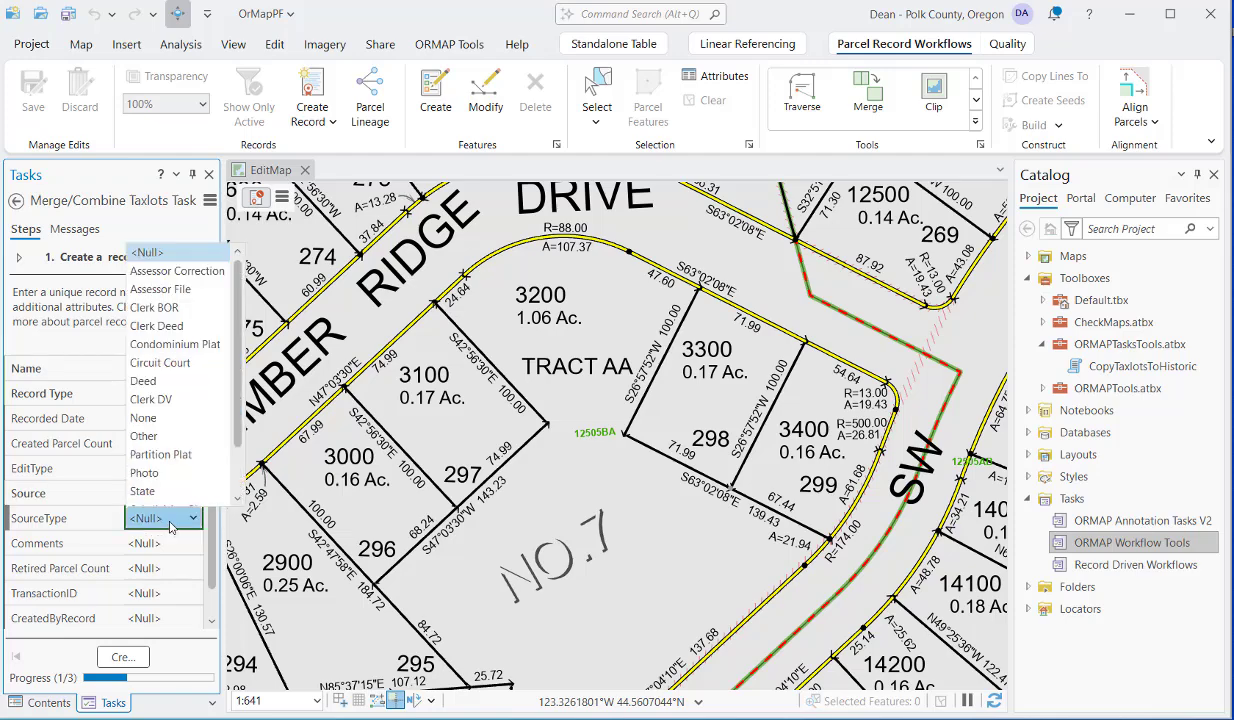
pyautogui.scroll(-1, 170, 470)
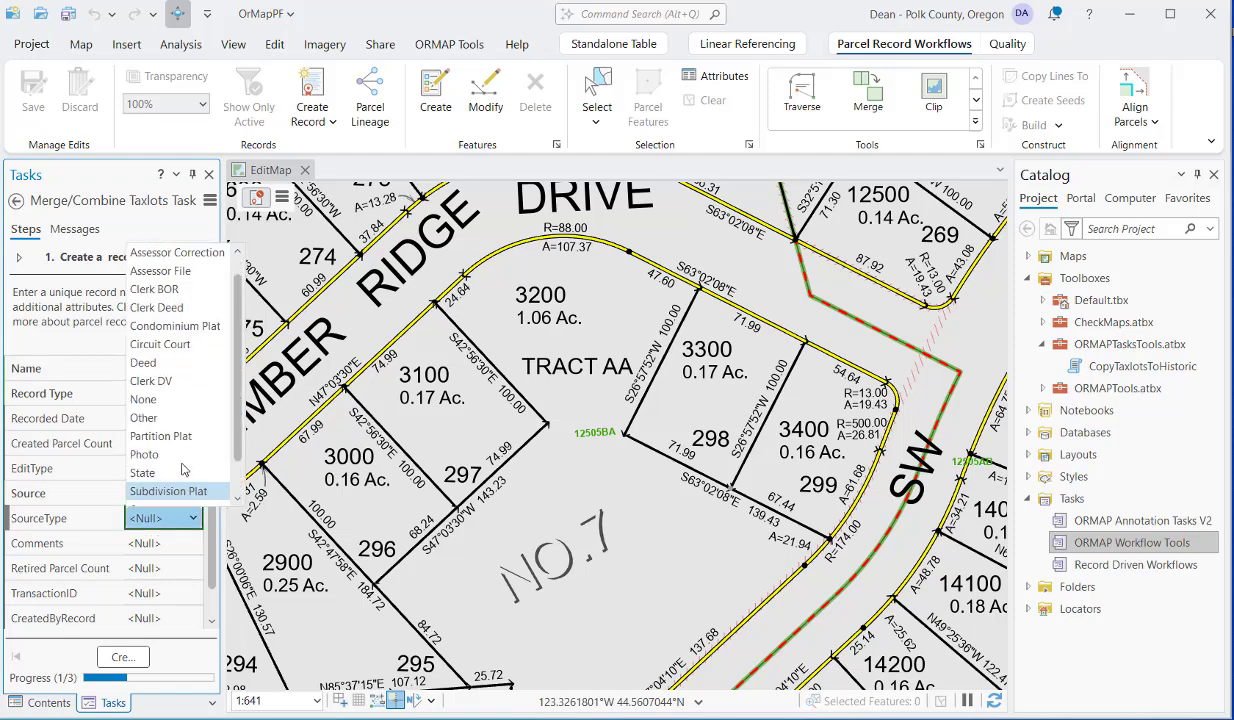
pyautogui.click(184, 312)
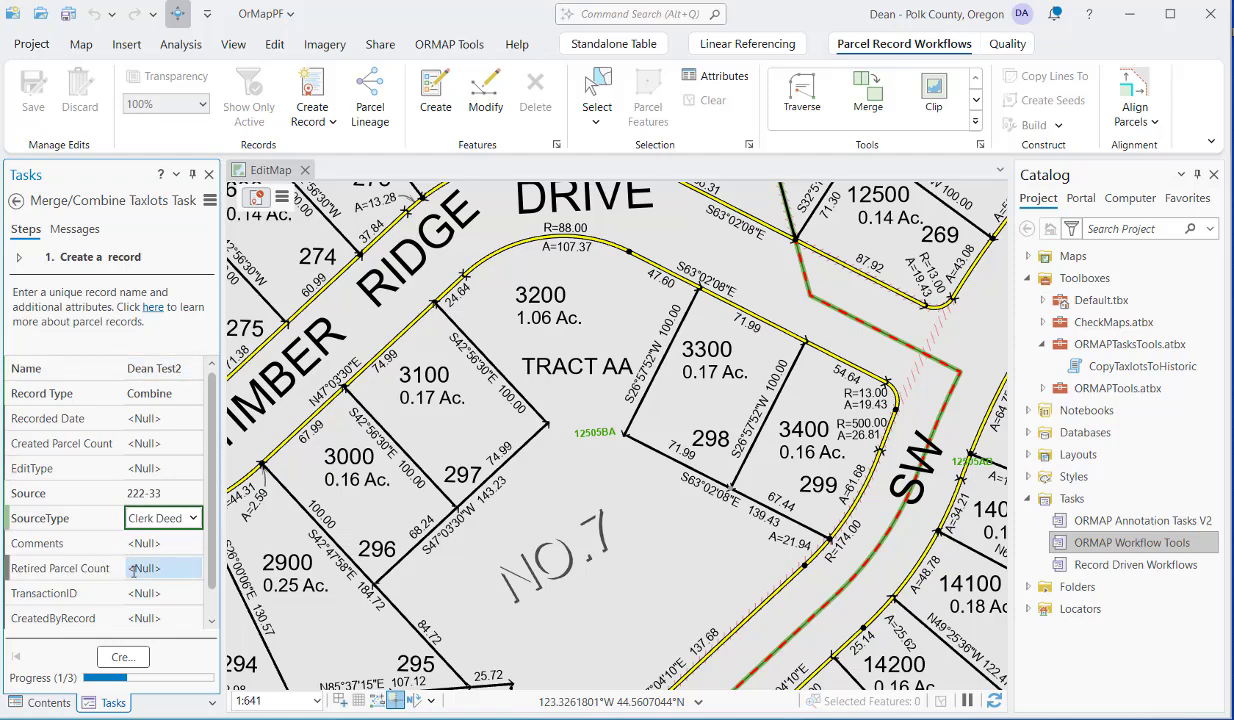
pyautogui.scroll(-1, 138, 587)
pyautogui.scroll(1, 138, 587)
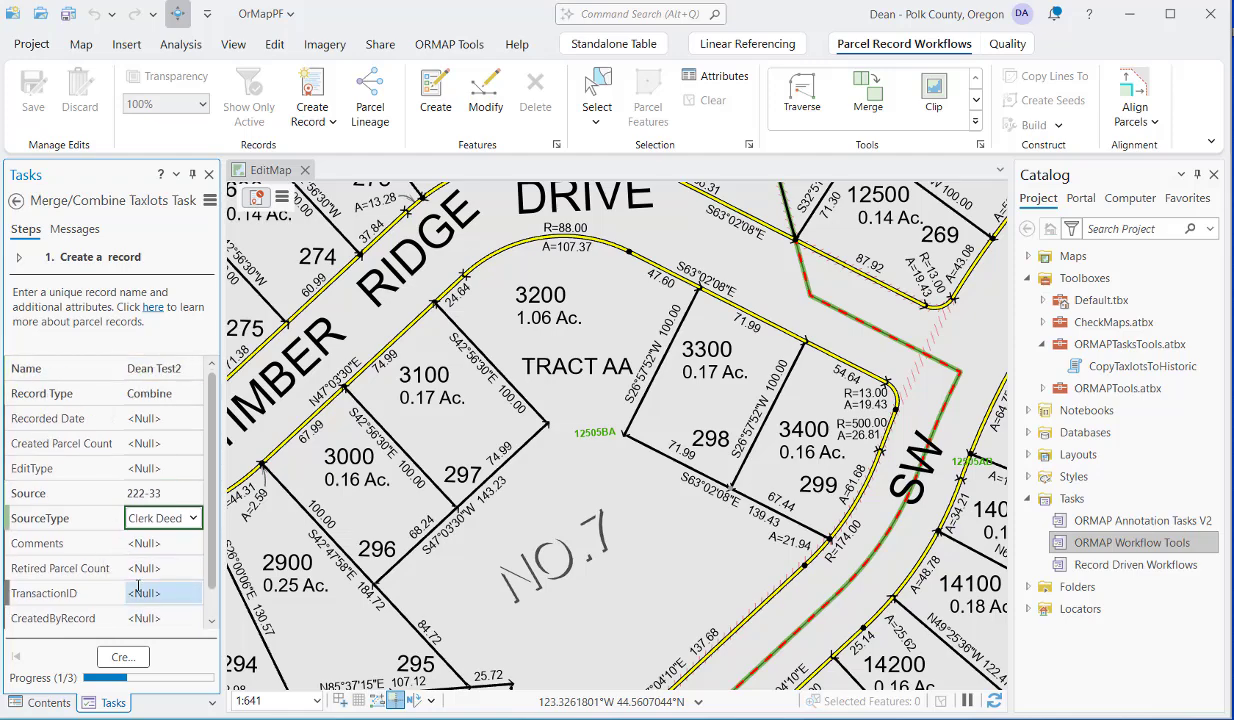
pyautogui.click(118, 658)
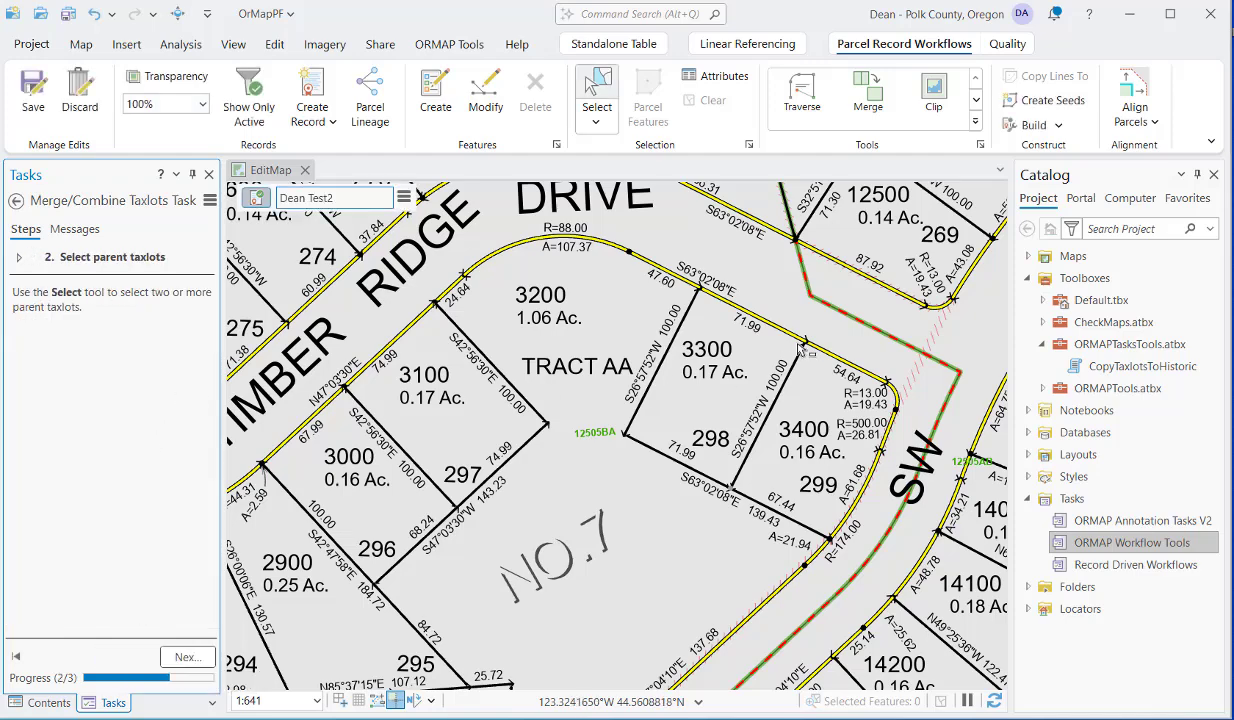
# Select parent taxlots 3300 and 3400 and merge them into a new feature using the attributes of 3300.
pyautogui.moveTo(796, 350); pyautogui.dragTo(803, 355)
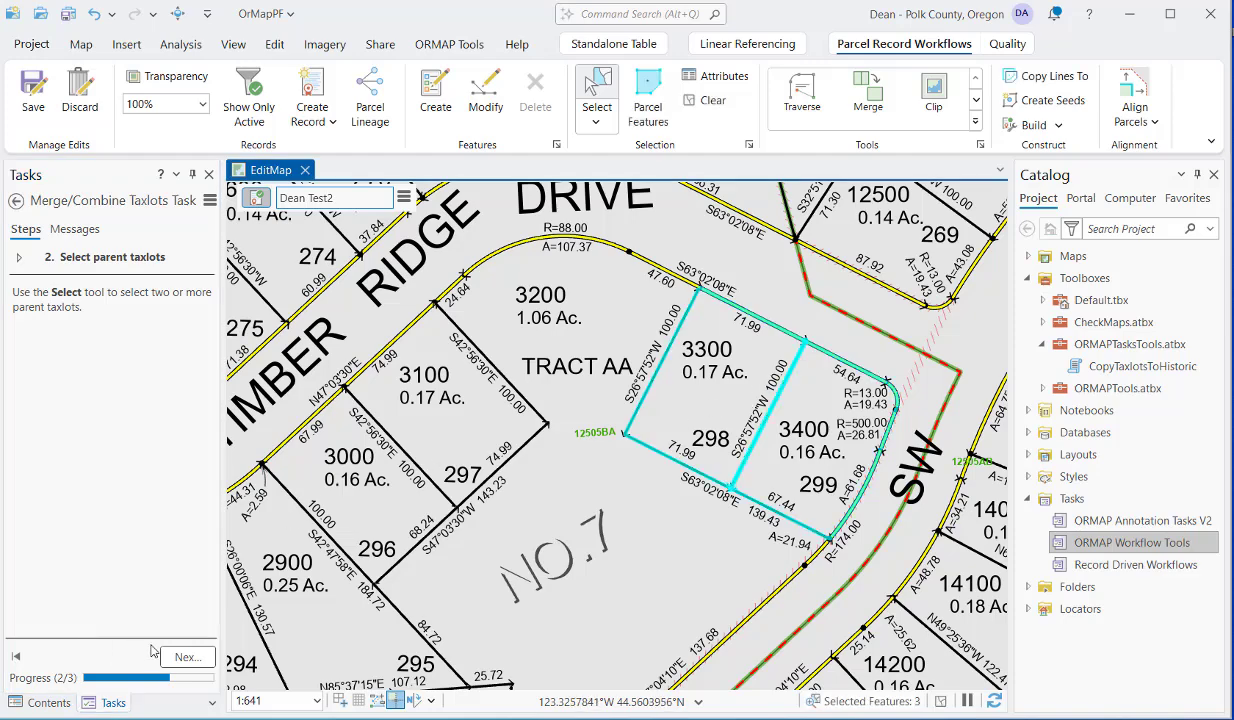
pyautogui.click(187, 657)
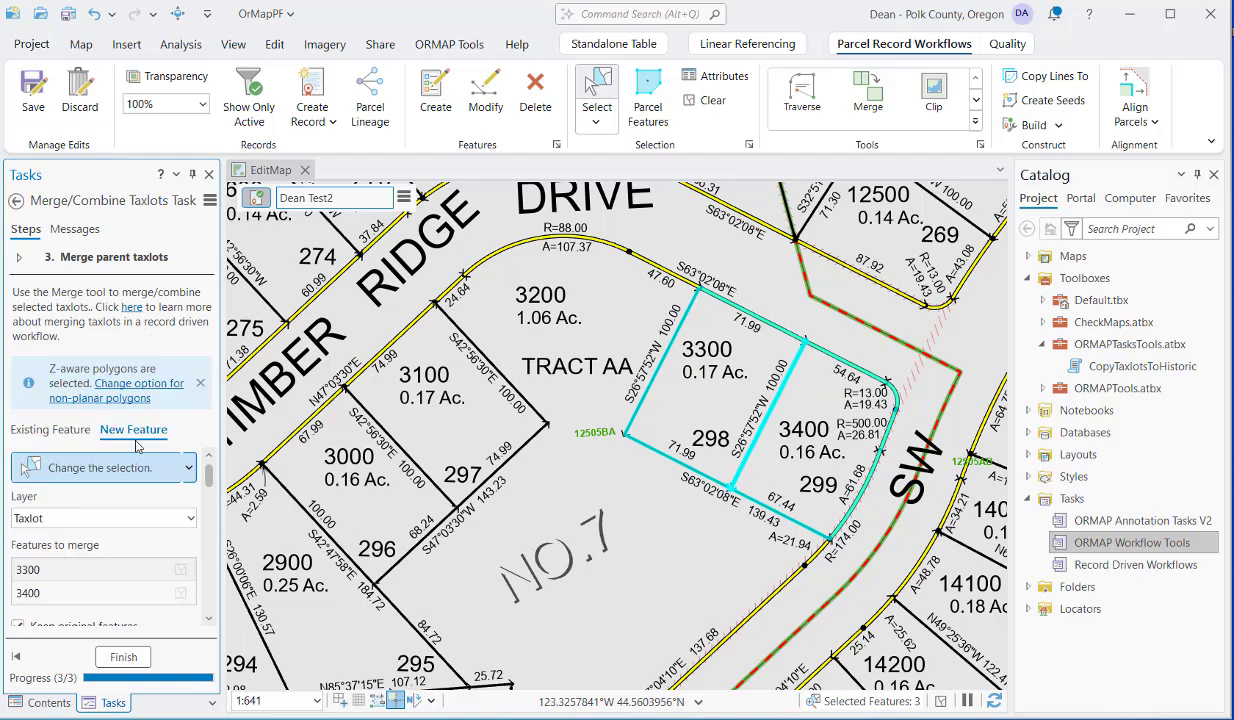
pyautogui.scroll(-2, 137, 450)
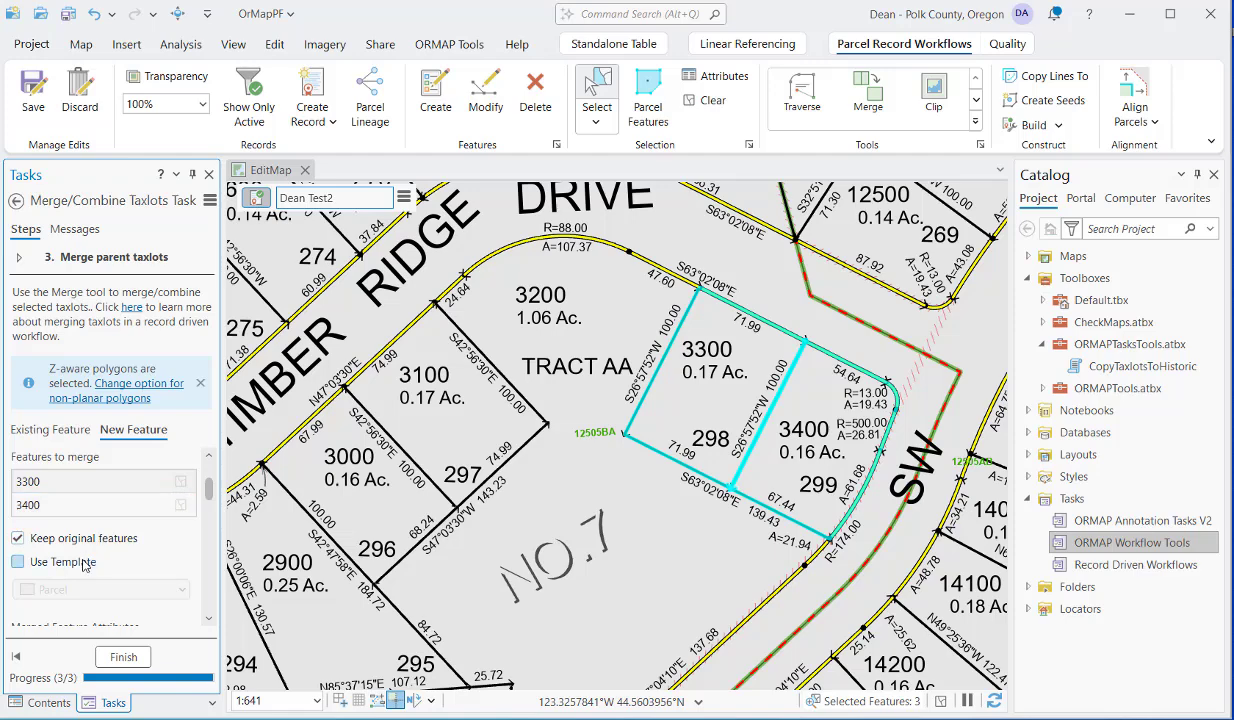
pyautogui.click(90, 485)
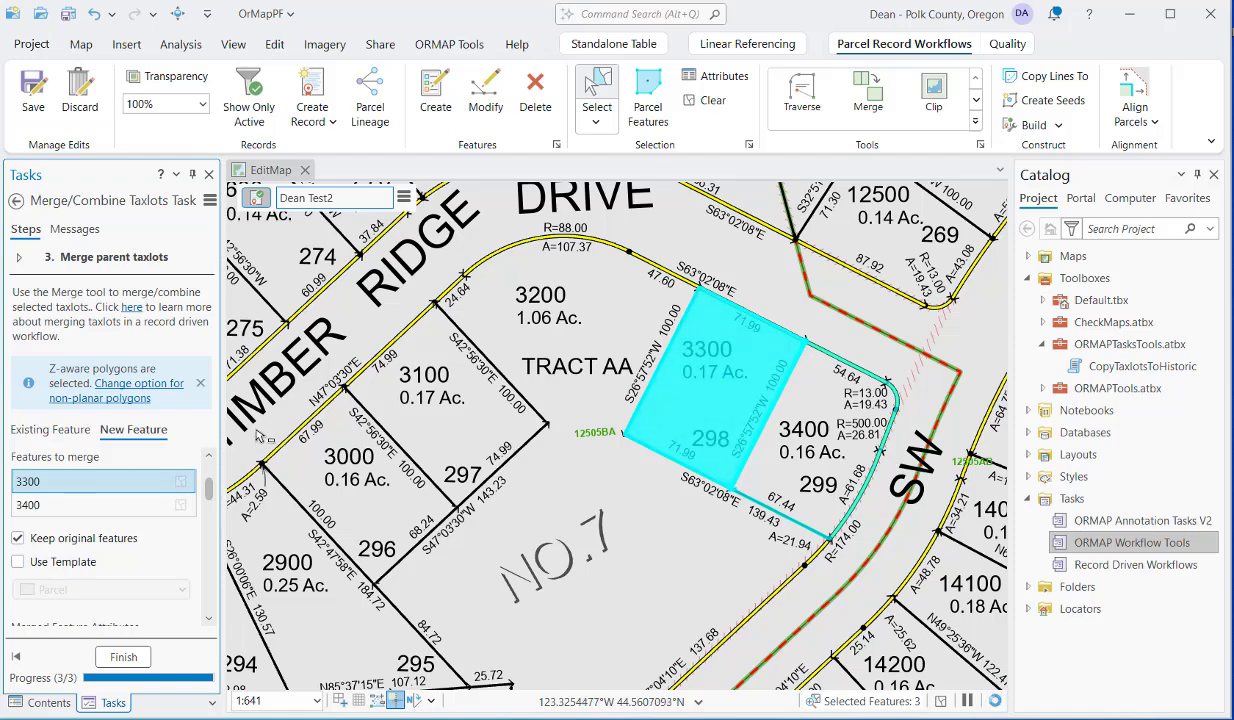
pyautogui.moveTo(209, 487); pyautogui.dragTo(210, 545)
pyautogui.click(131, 580)
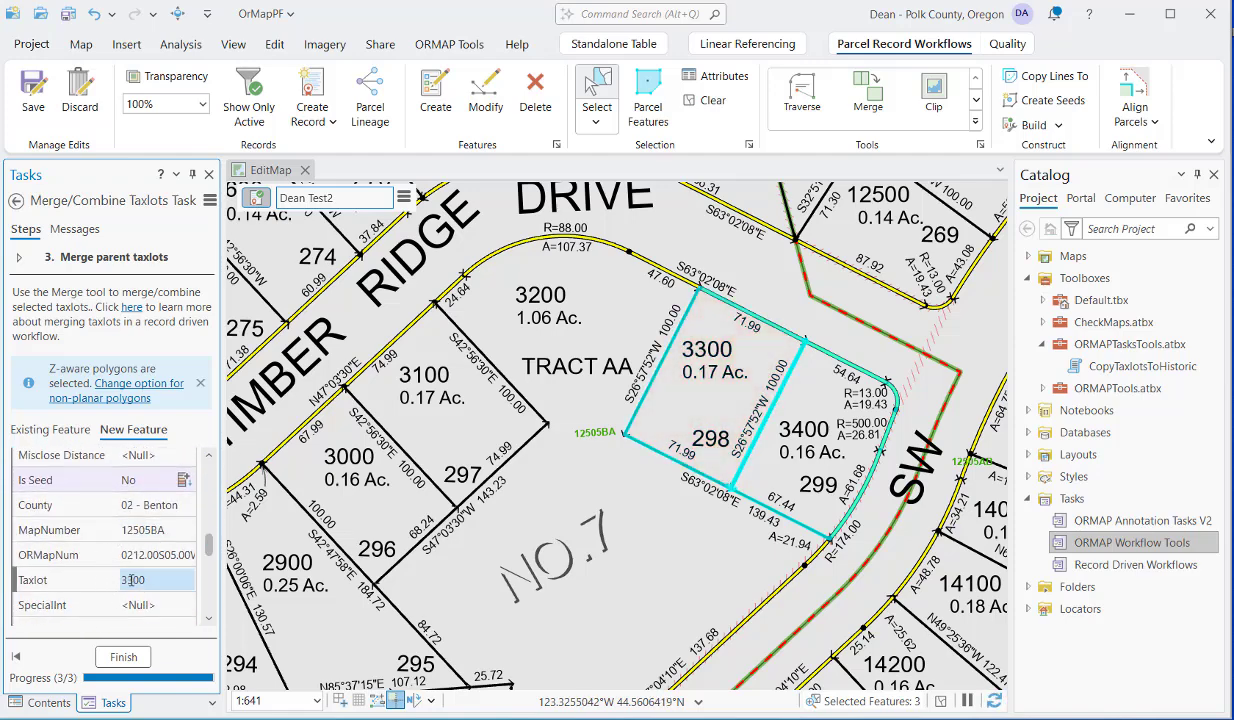
pyautogui.click(121, 658)
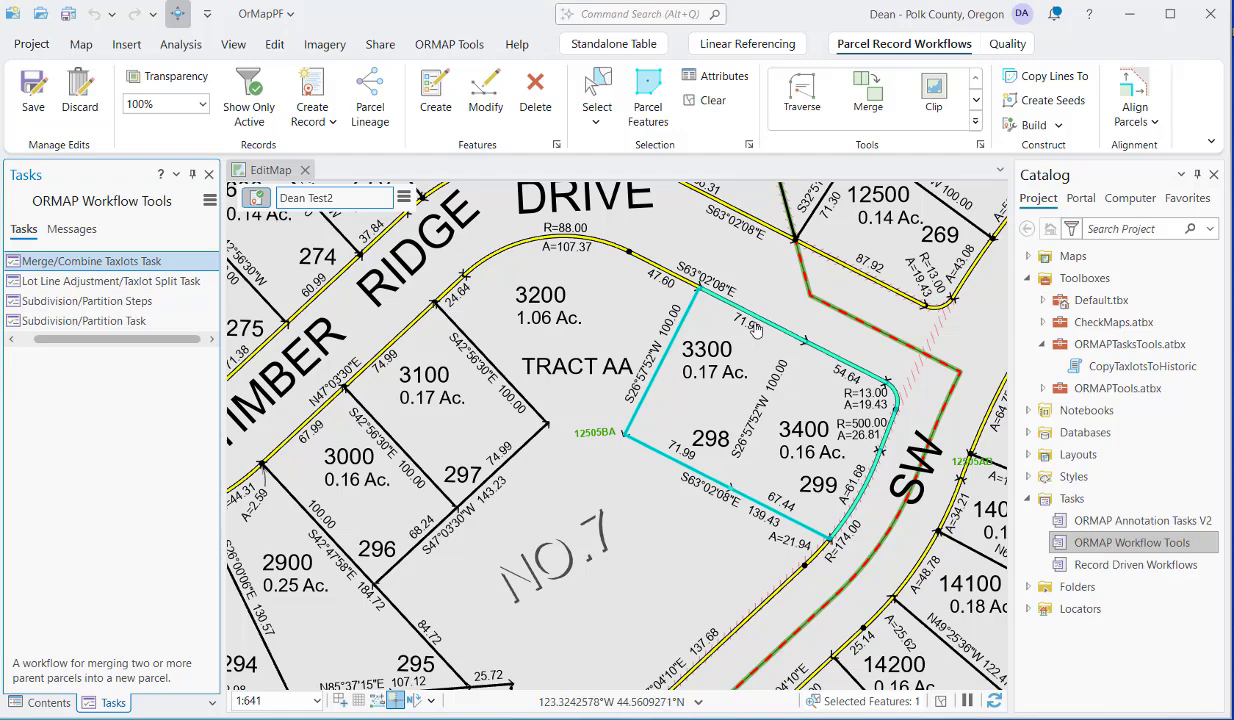
# Show the Historic layer group to view the retired parent taxlots, and hide it again.
pyautogui.click(48, 703)
pyautogui.scroll(2, 55, 480)
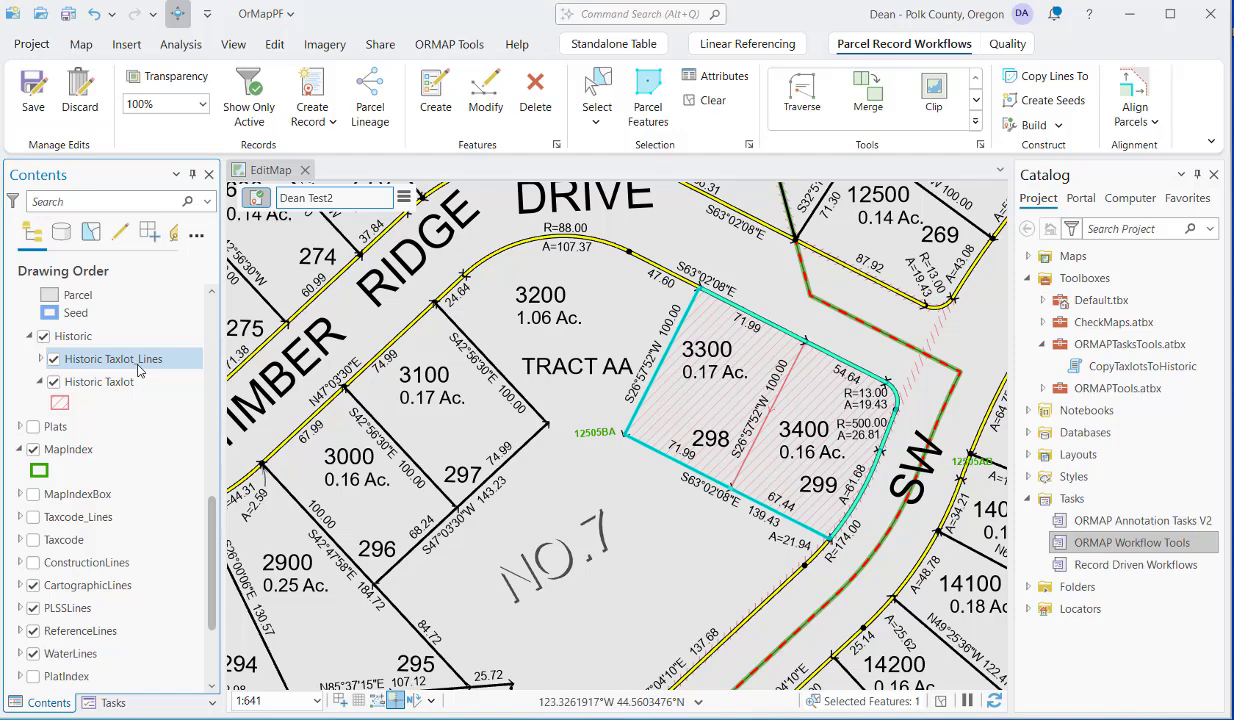
pyautogui.click(43, 336)
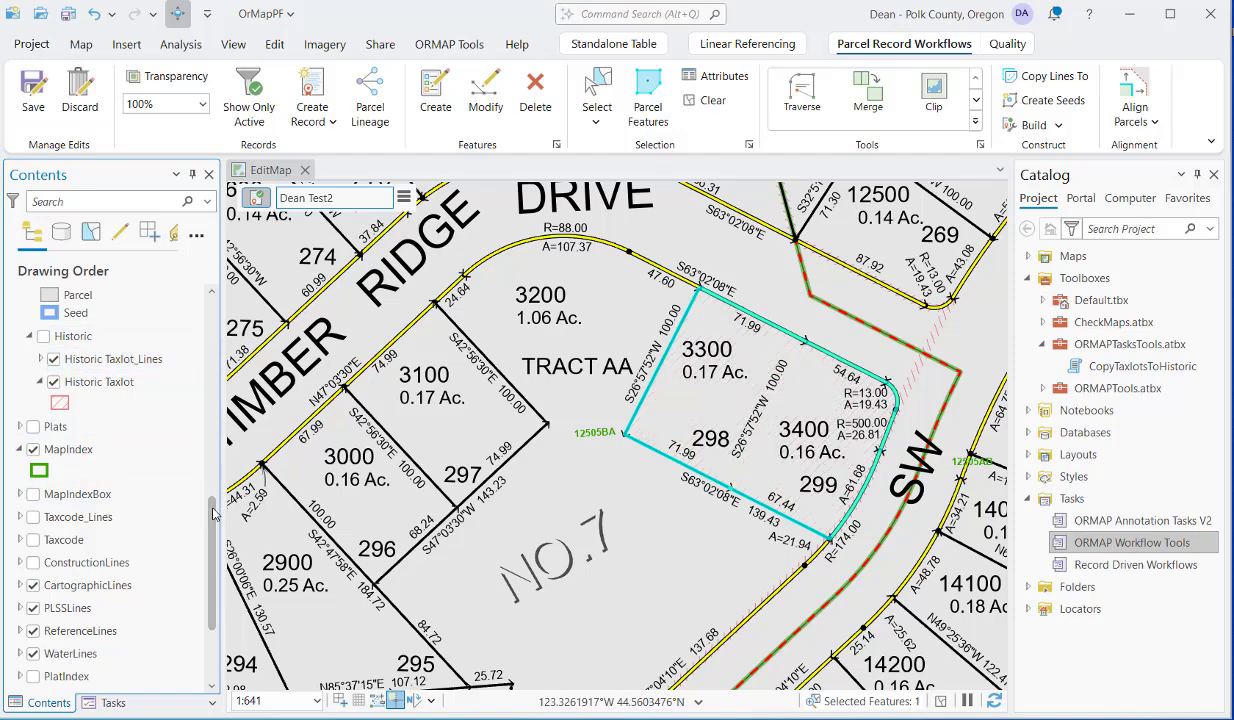
pyautogui.scroll(1, 213, 495)
pyautogui.scroll(2, 213, 495)
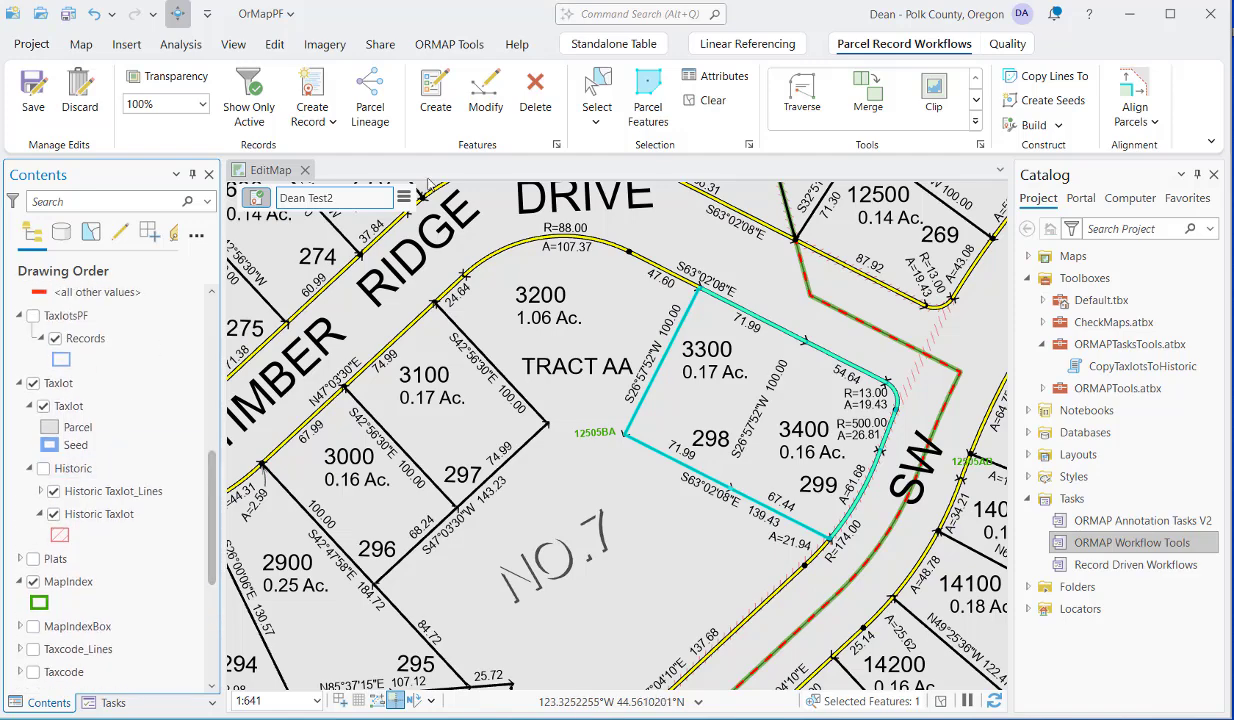
# Examine the merged taxlot's attributes, including its taxlot number, map acres, source, source type and record name.
pyautogui.click(713, 82)
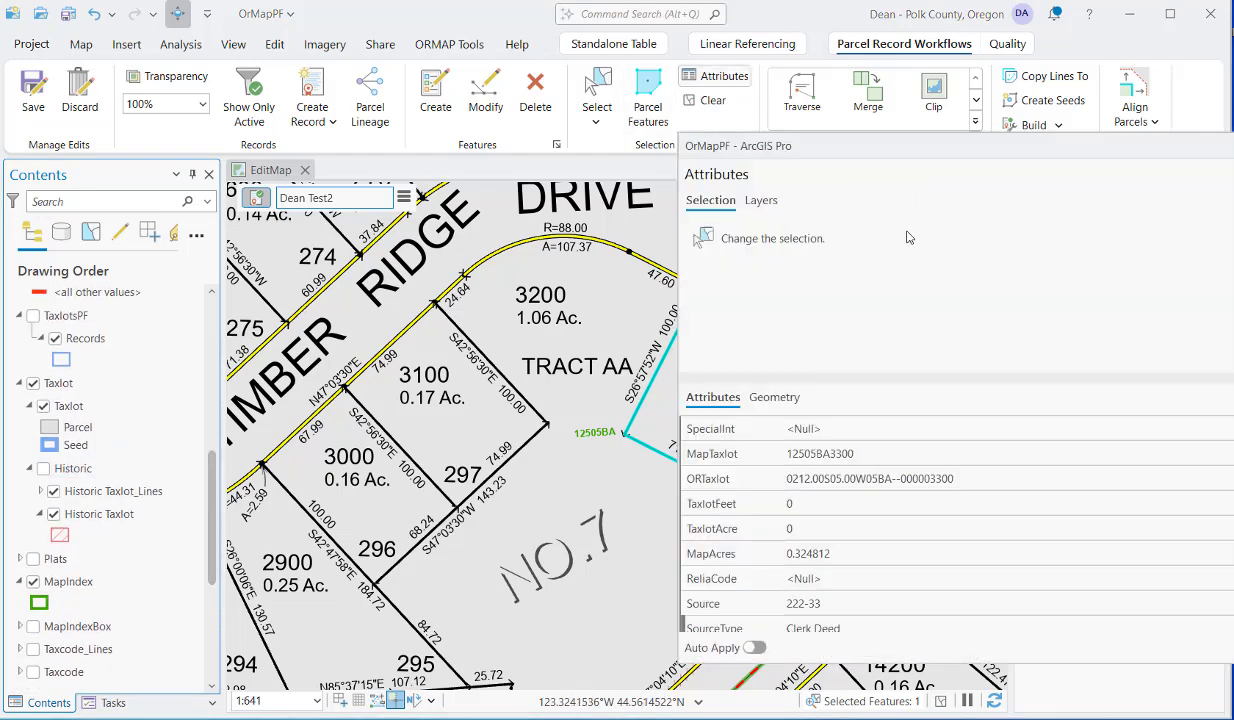
pyautogui.scroll(-2, 886, 517)
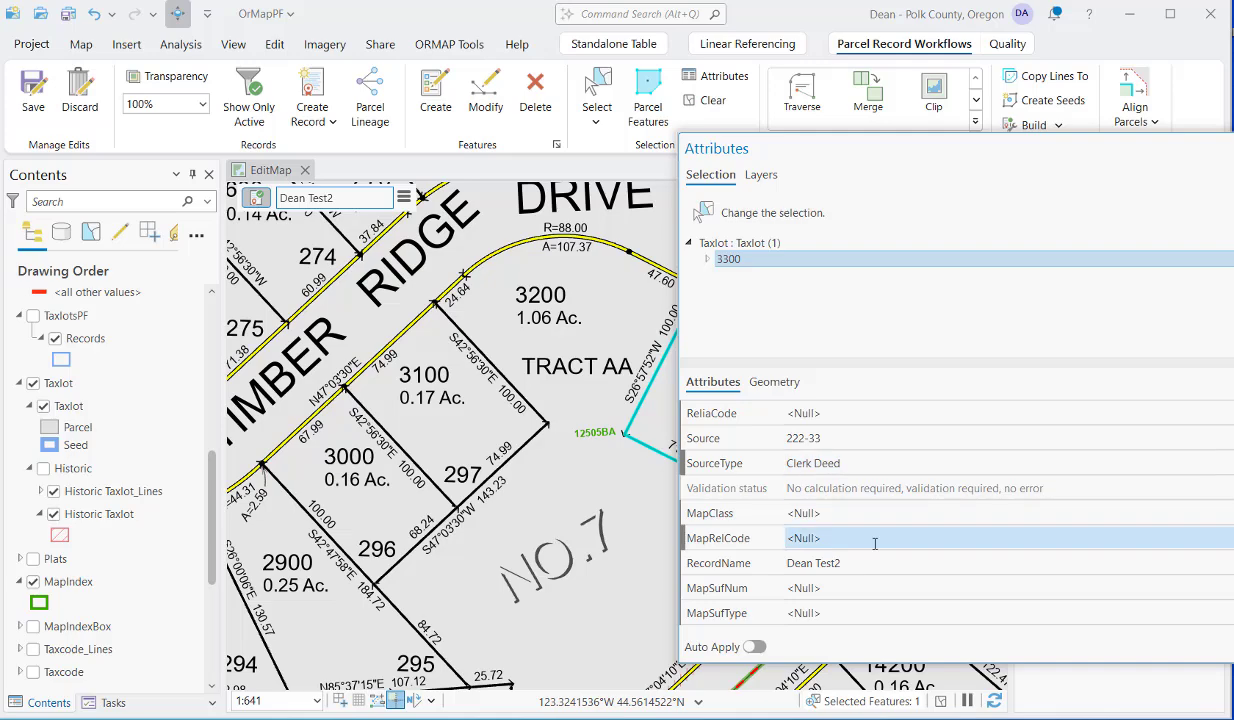
pyautogui.click(842, 438)
pyautogui.scroll(1, 842, 435)
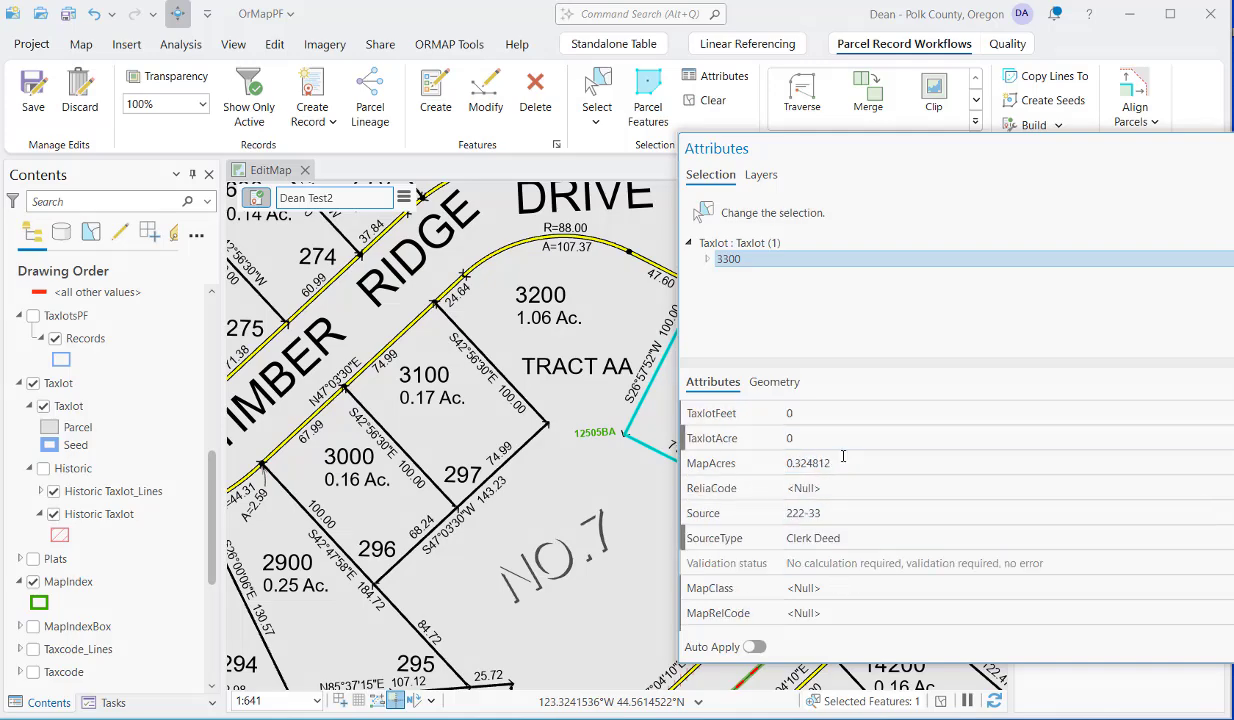
pyautogui.scroll(1, 842, 437)
pyautogui.click(842, 462)
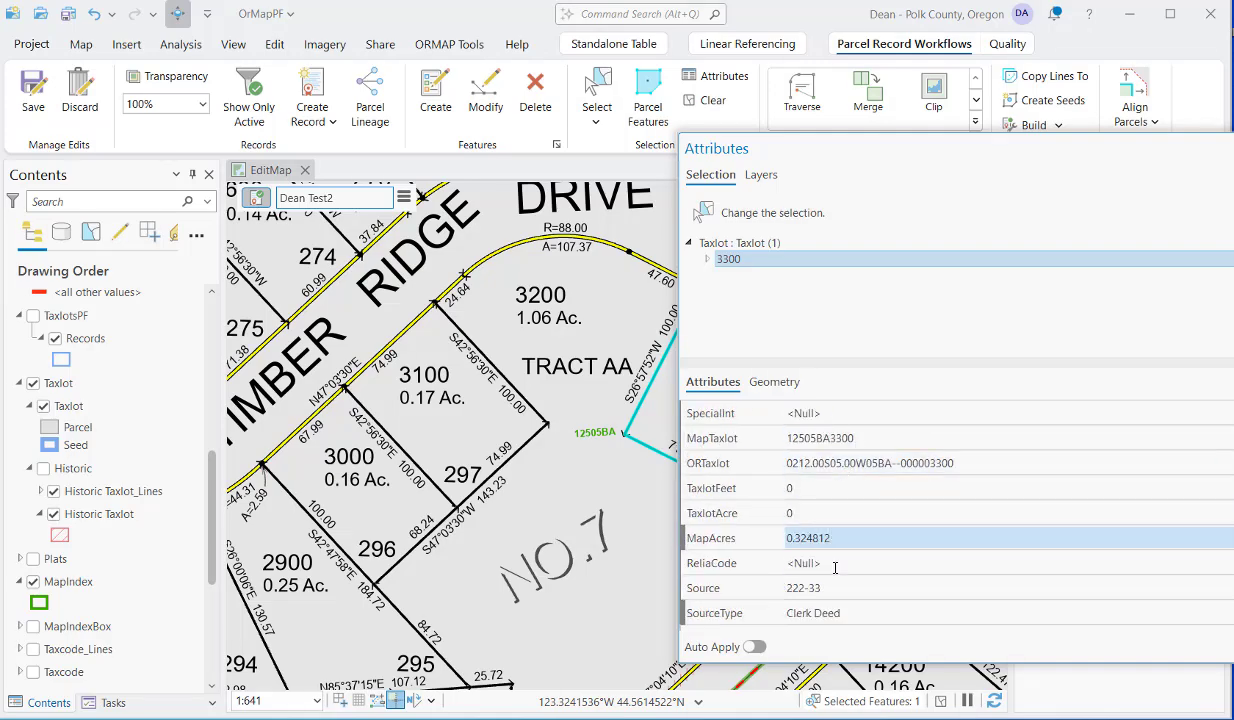
pyautogui.scroll(1, 845, 465)
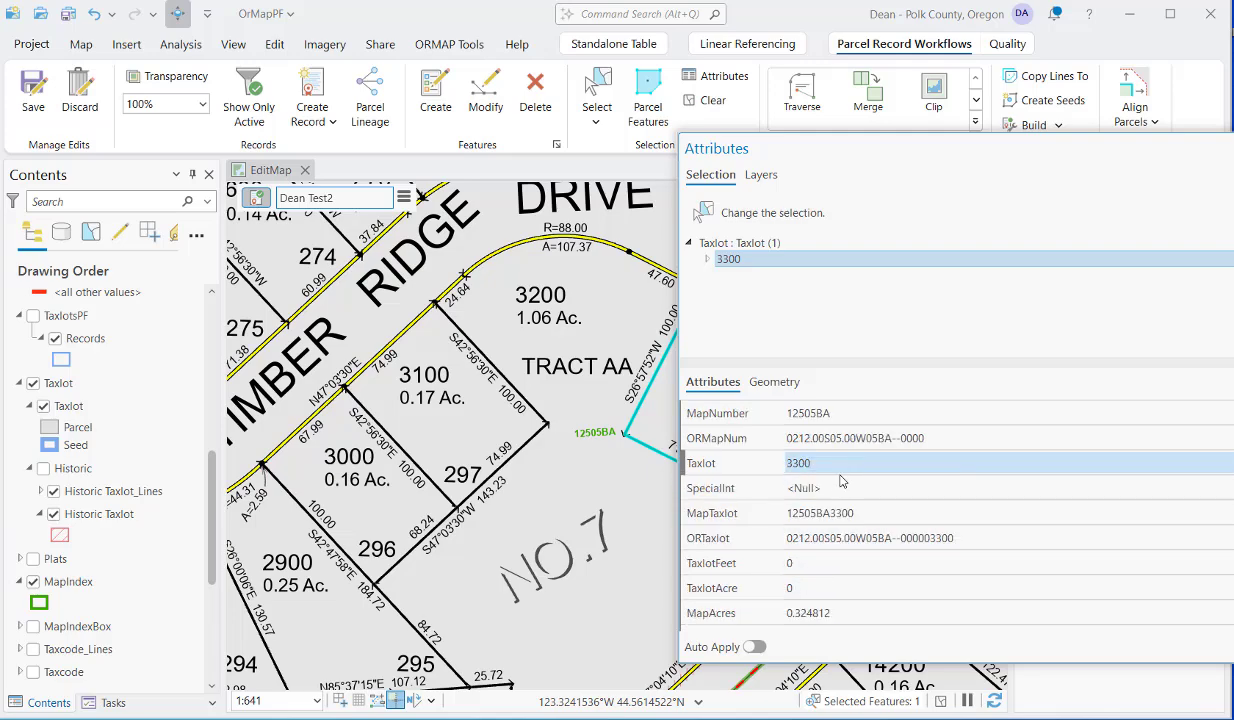
pyautogui.scroll(-2, 842, 463)
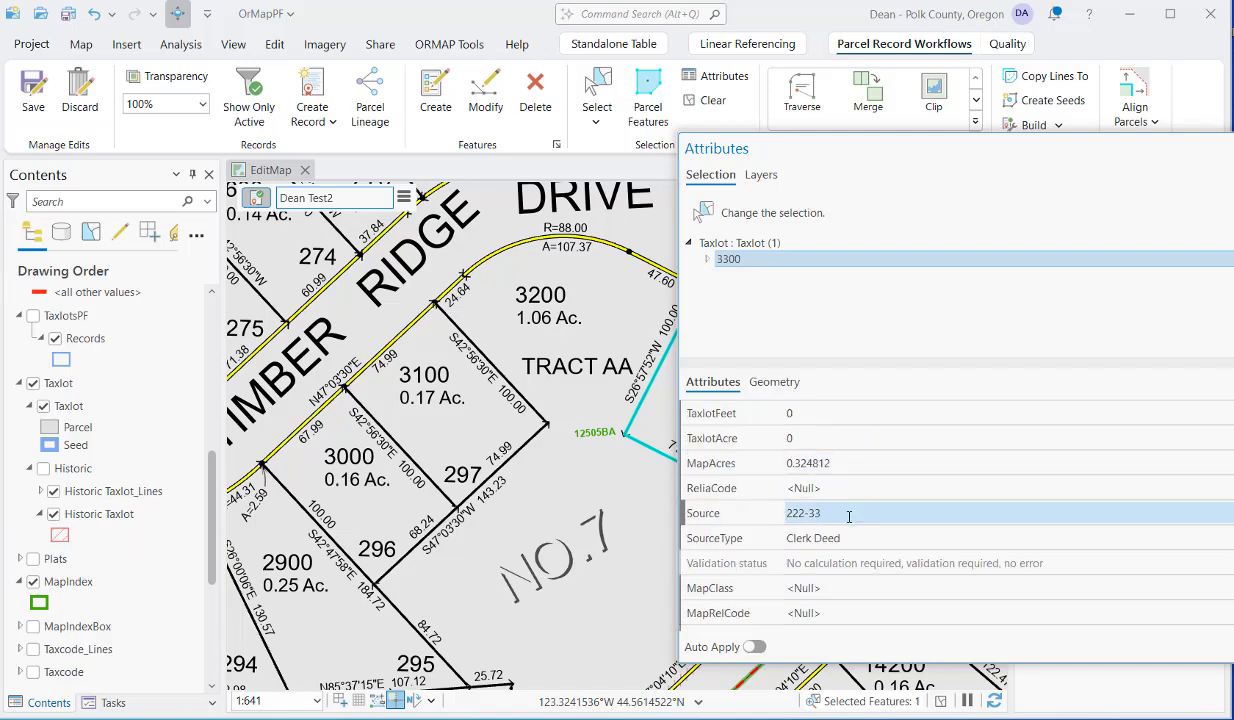
pyautogui.click(855, 465)
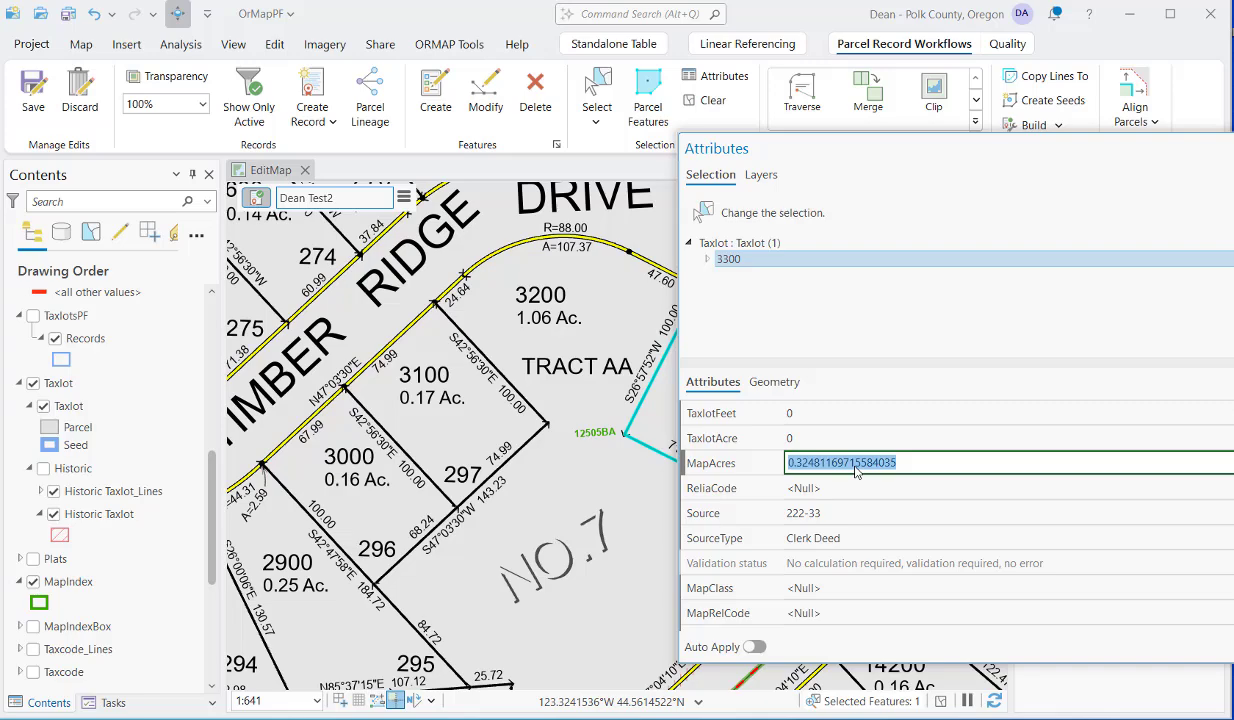
pyautogui.click(847, 513)
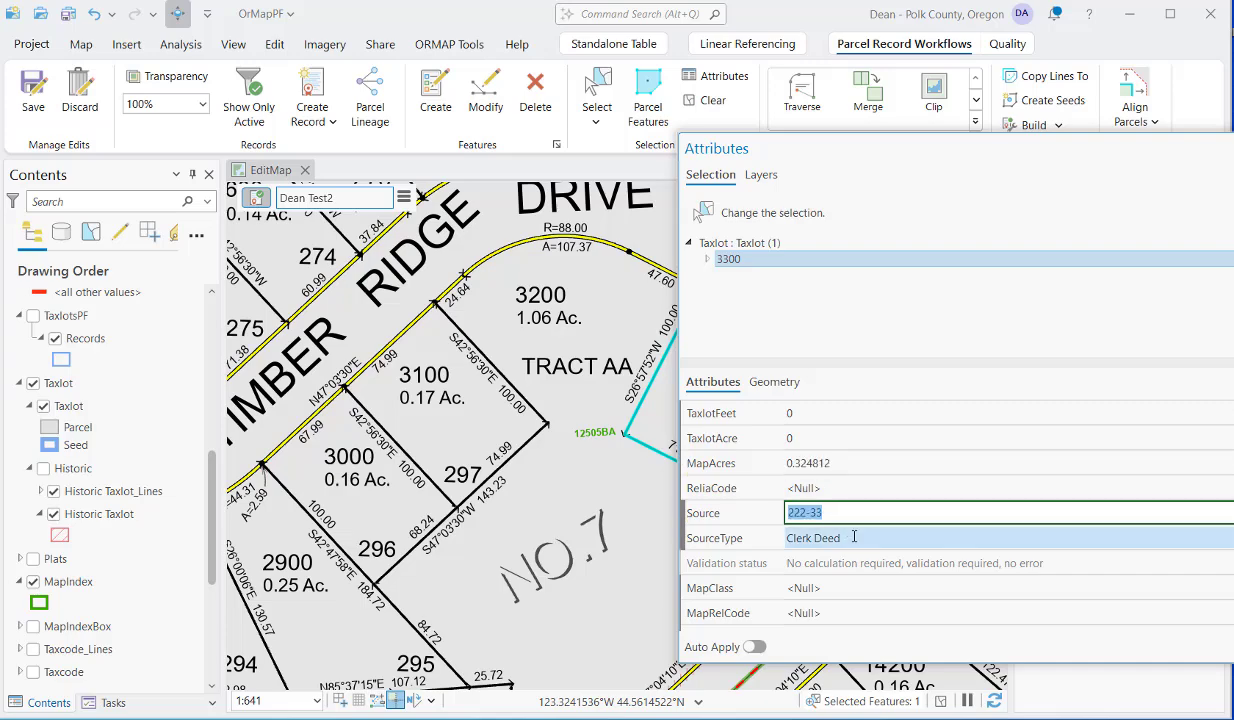
pyautogui.click(854, 538)
pyautogui.click(908, 150)
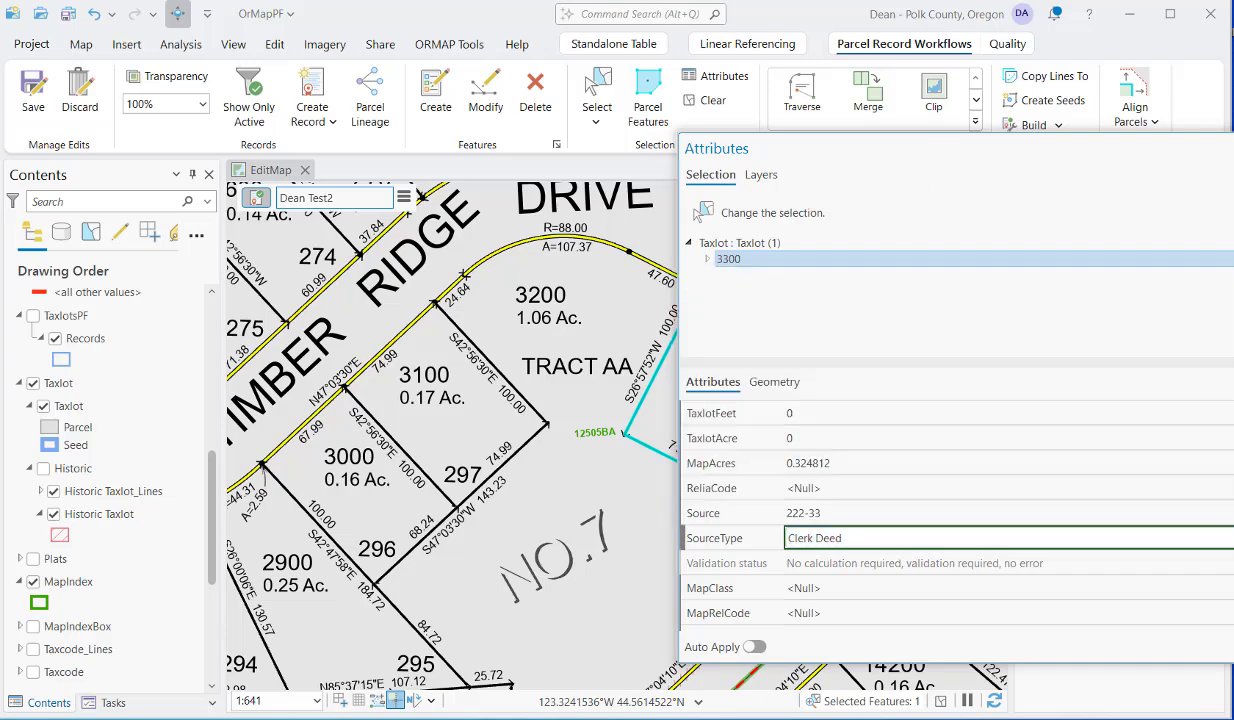
pyautogui.click(1226, 148)
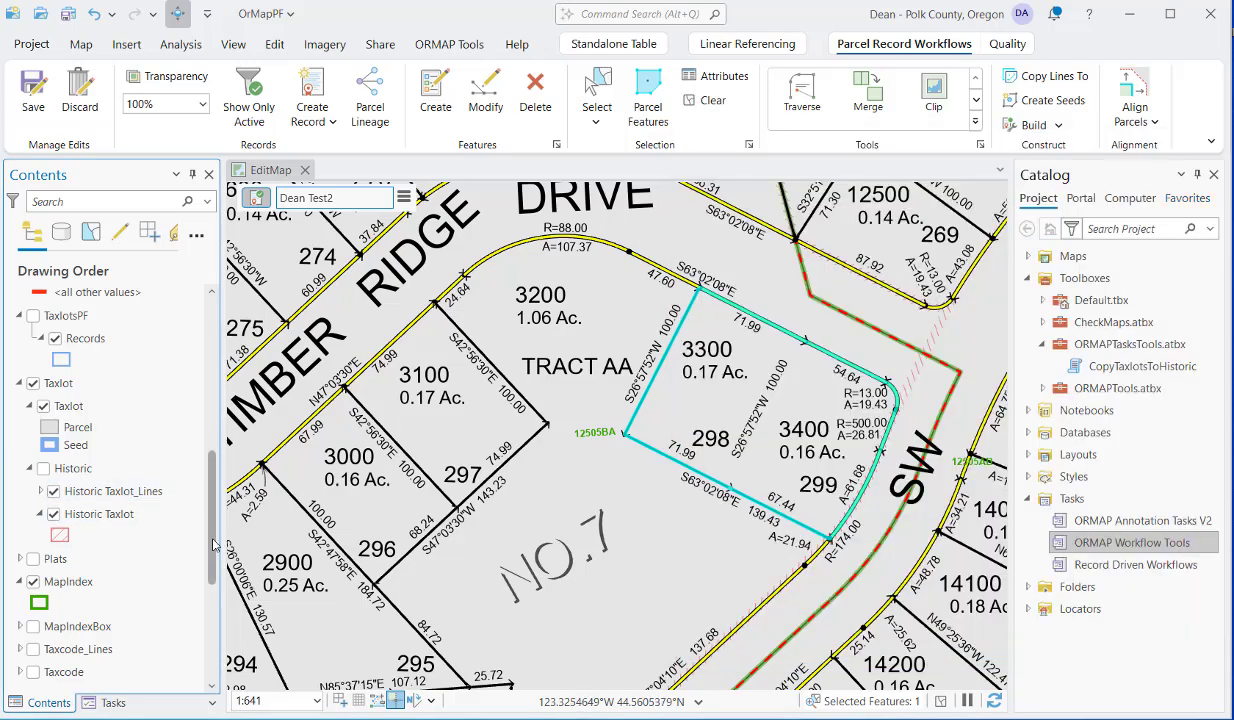
# Check the last row of the CancelledNumbers standalone table for the retired taxlot number and close the table.
pyautogui.scroll(-4, 195, 590)
pyautogui.rightClick(160, 633)
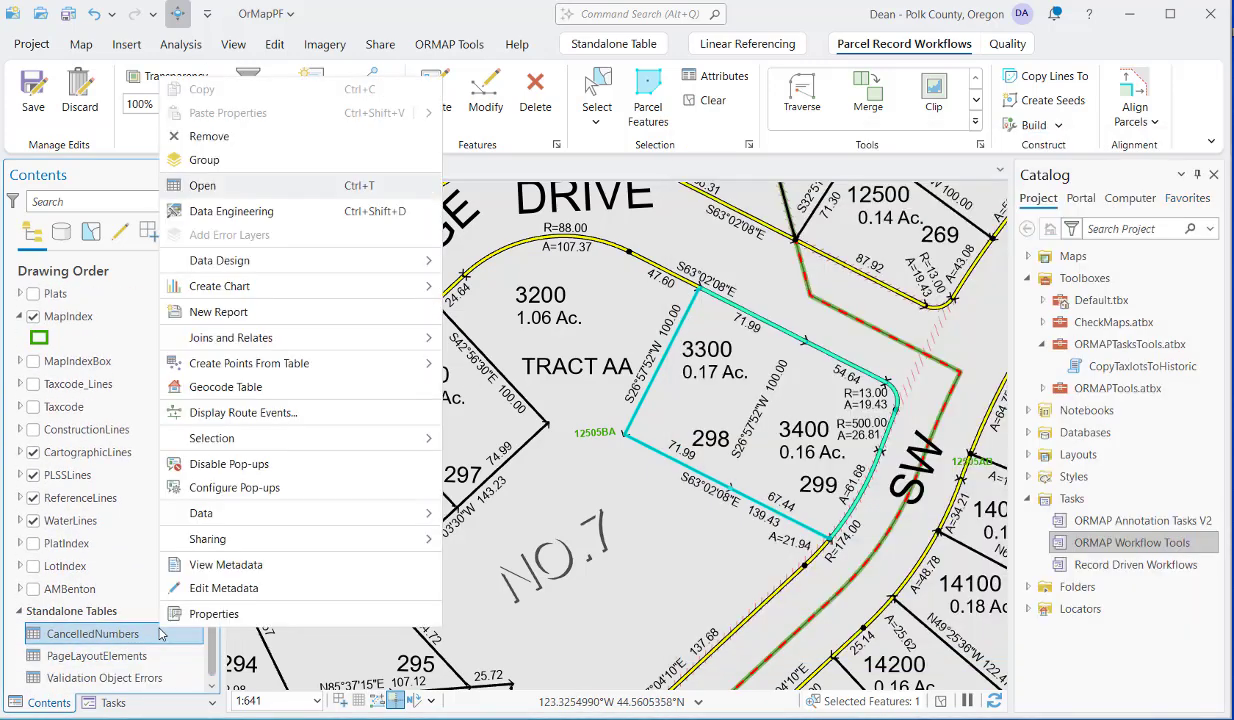
pyautogui.click(278, 188)
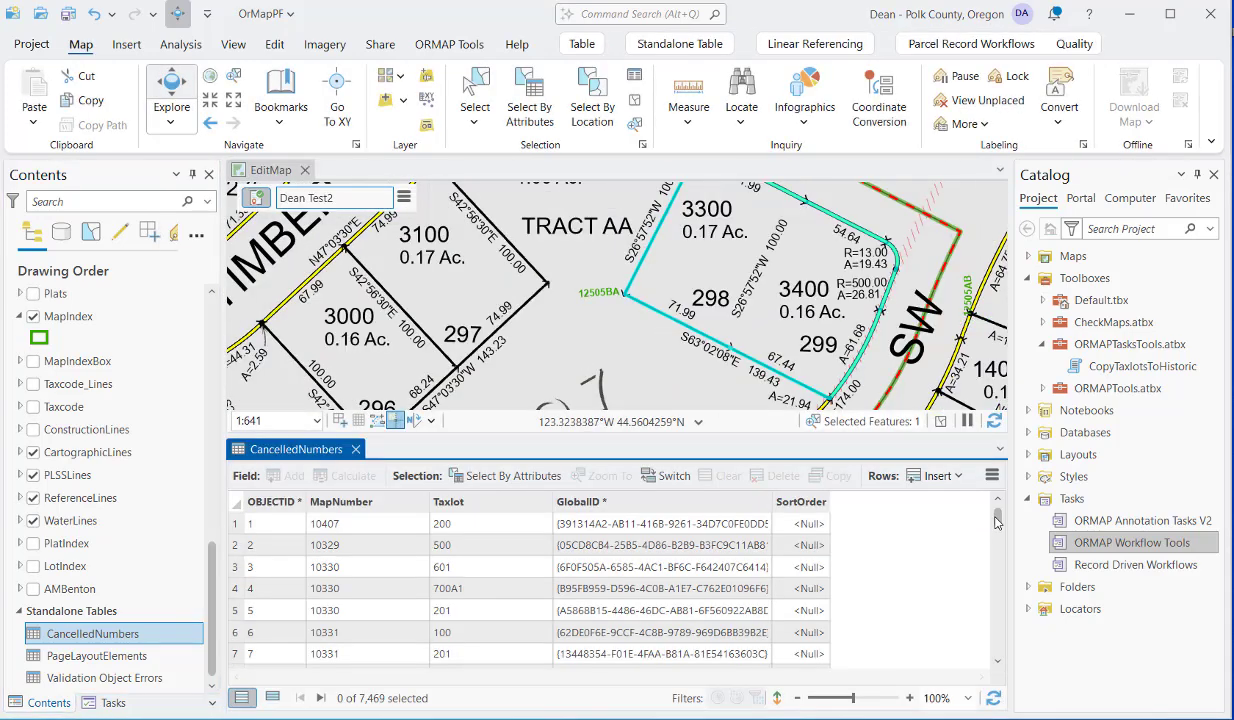
pyautogui.moveTo(995, 531); pyautogui.dragTo(995, 652)
pyautogui.click(248, 637)
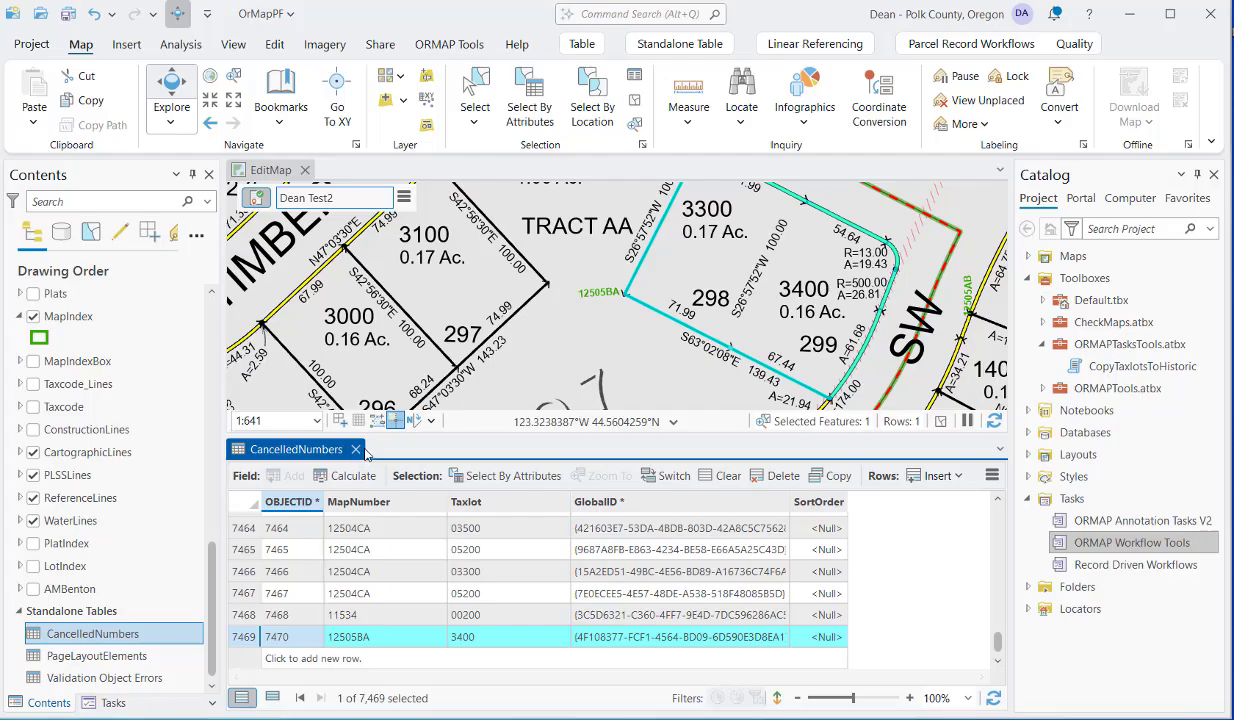
pyautogui.click(355, 449)
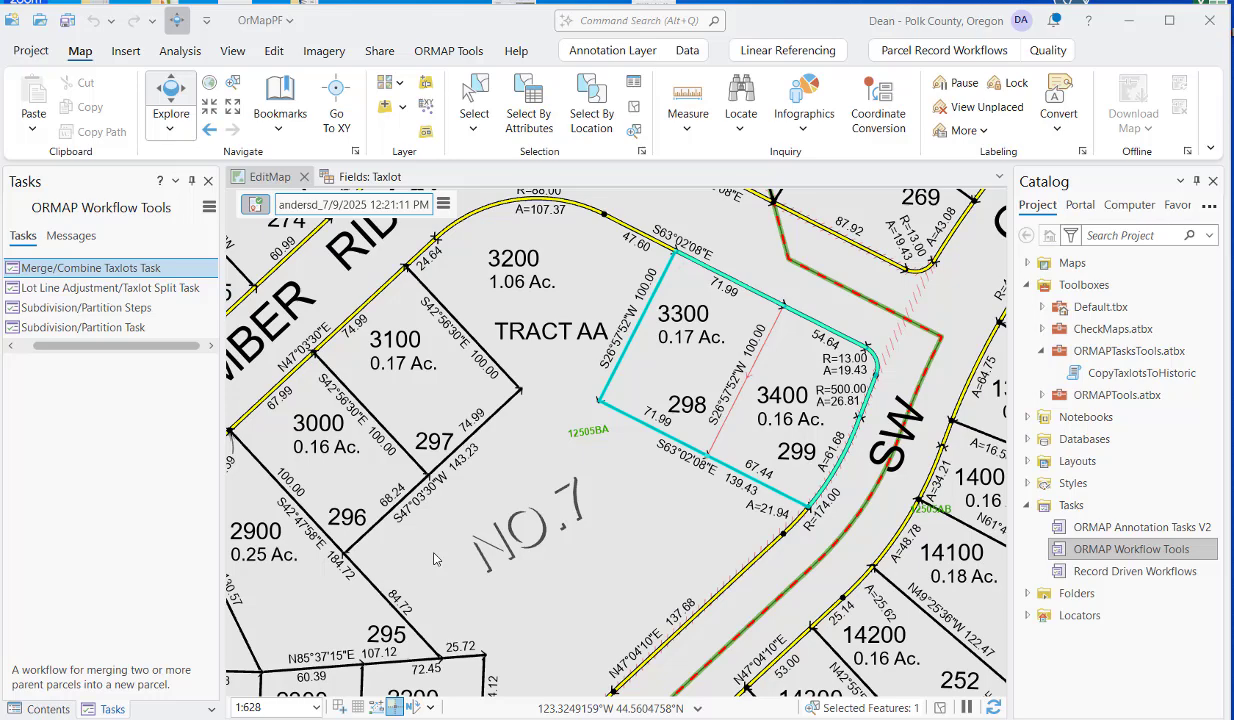
# Hide the Taxlot parcel polygon layer within the Taxlot group of the EditMap.
pyautogui.click(48, 709)
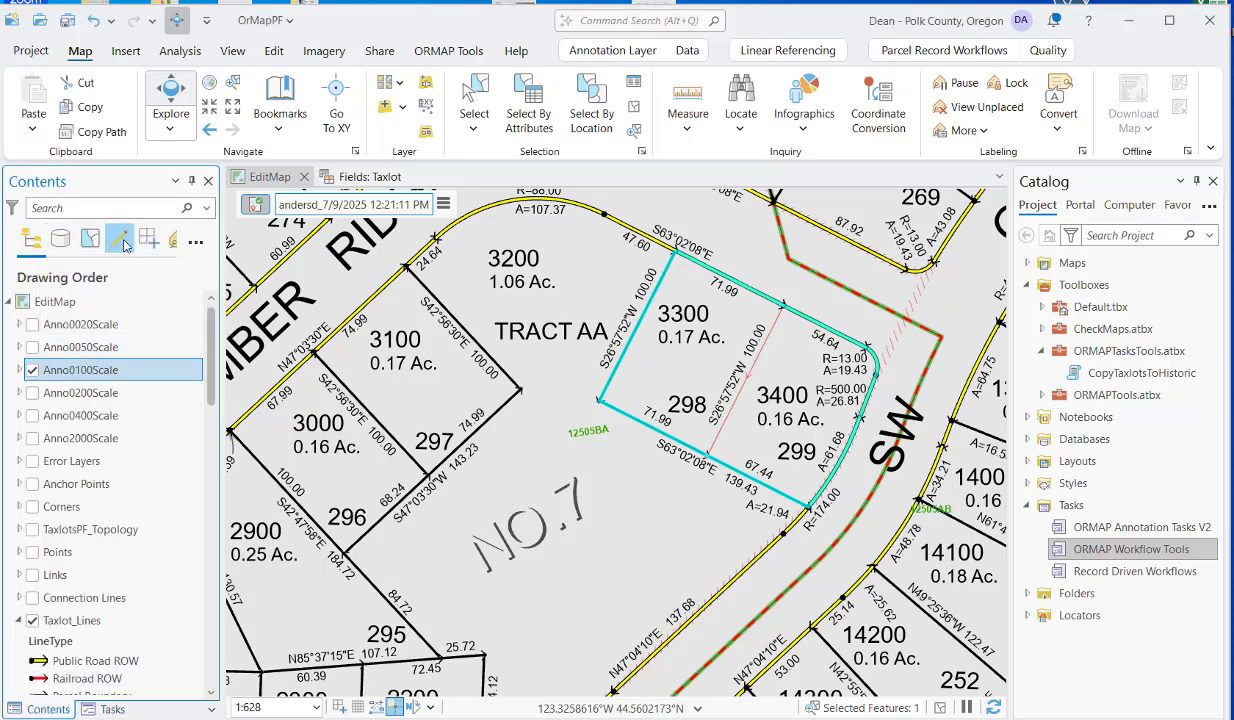
pyautogui.scroll(-5, 60, 582)
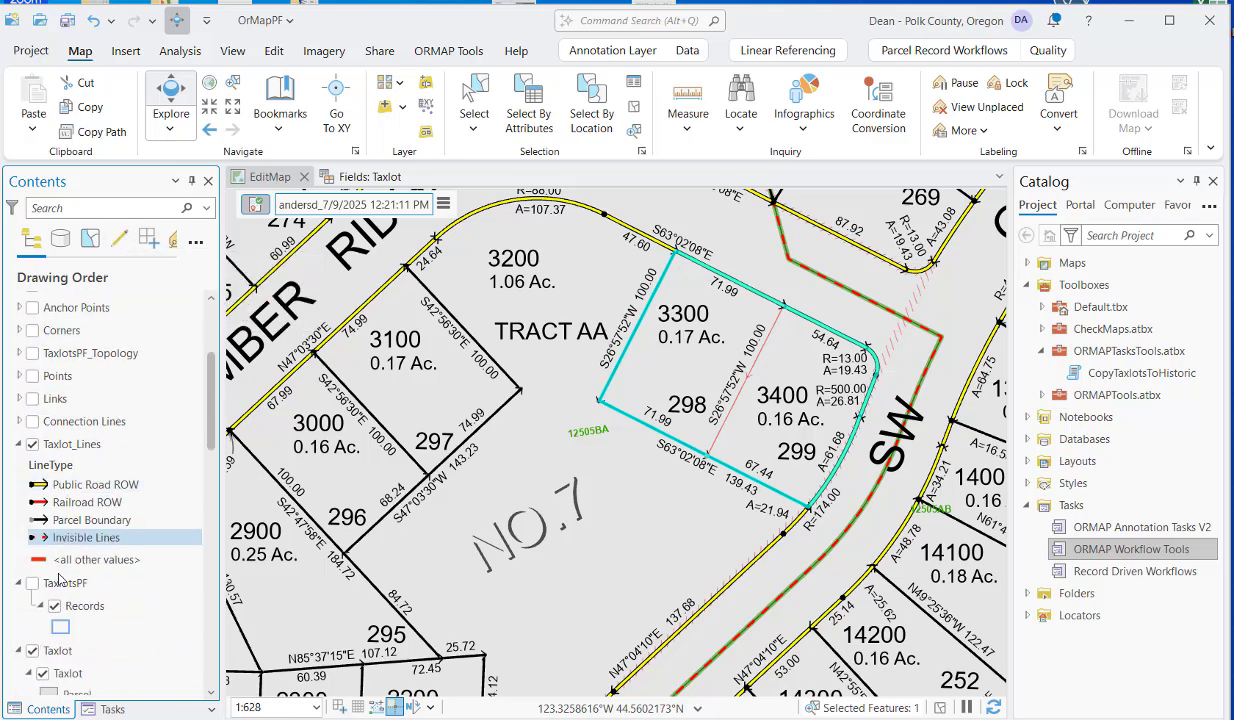
pyautogui.scroll(-2, 60, 582)
pyautogui.click(43, 541)
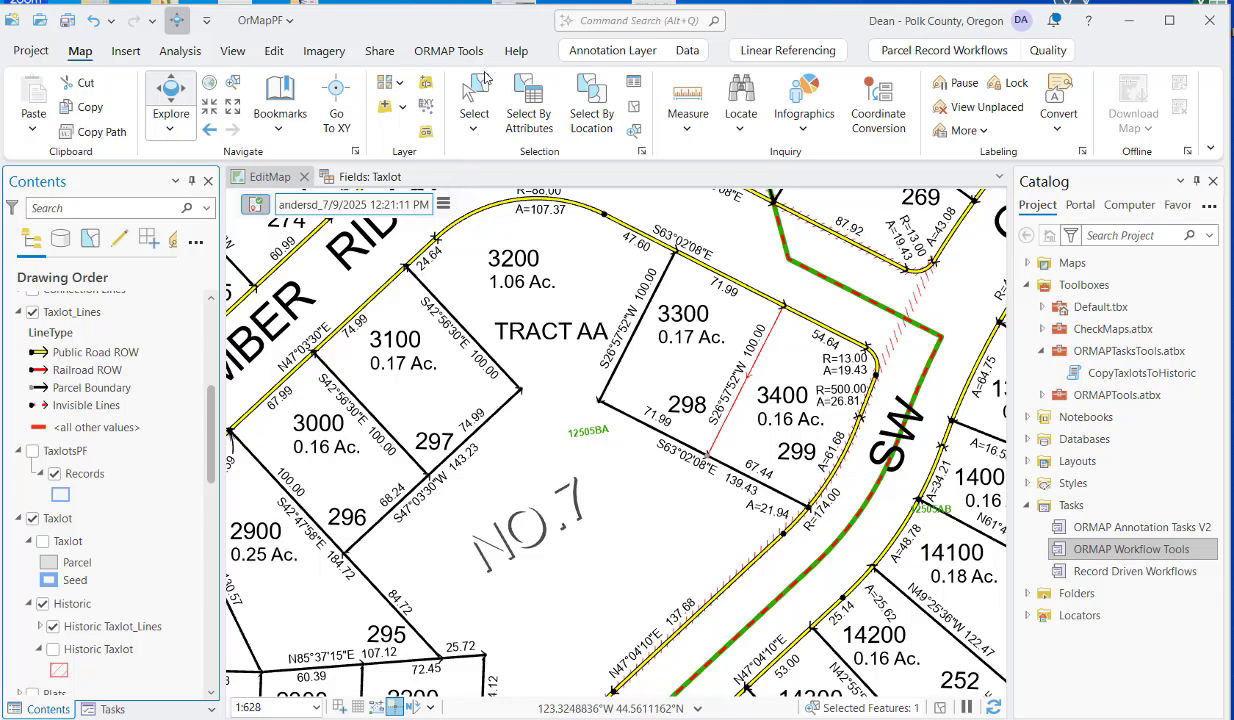
# Delete the 3400 taxlot number and 0.16 Ac. annotation, and update the acreage annotation of taxlot 3300 to 0.33 Ac.
pyautogui.click(474, 92)
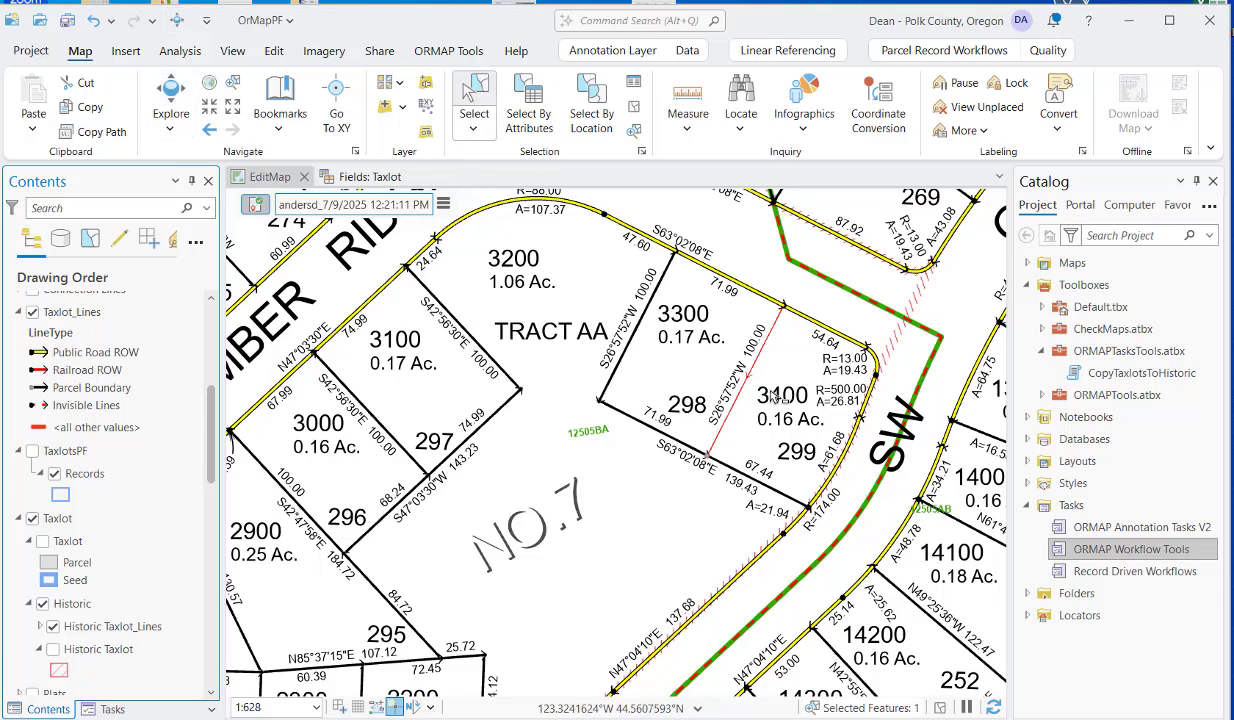
pyautogui.click(772, 429)
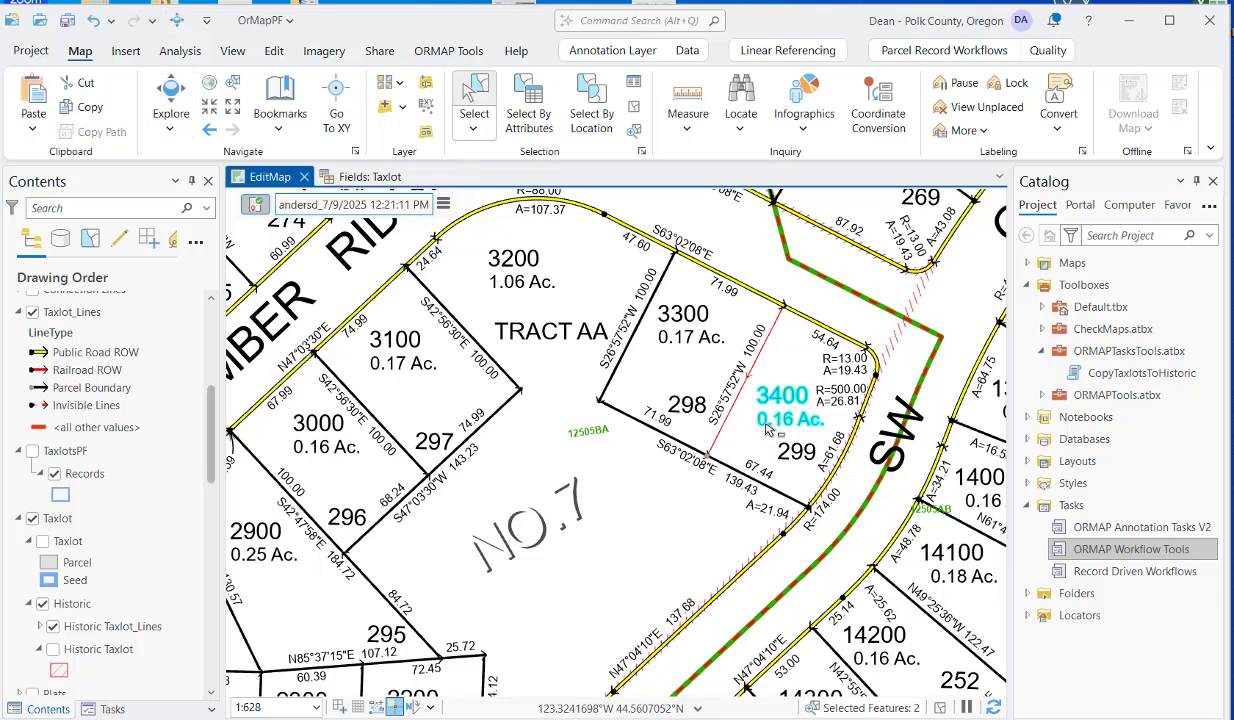
pyautogui.press('Delete')
pyautogui.click(684, 341)
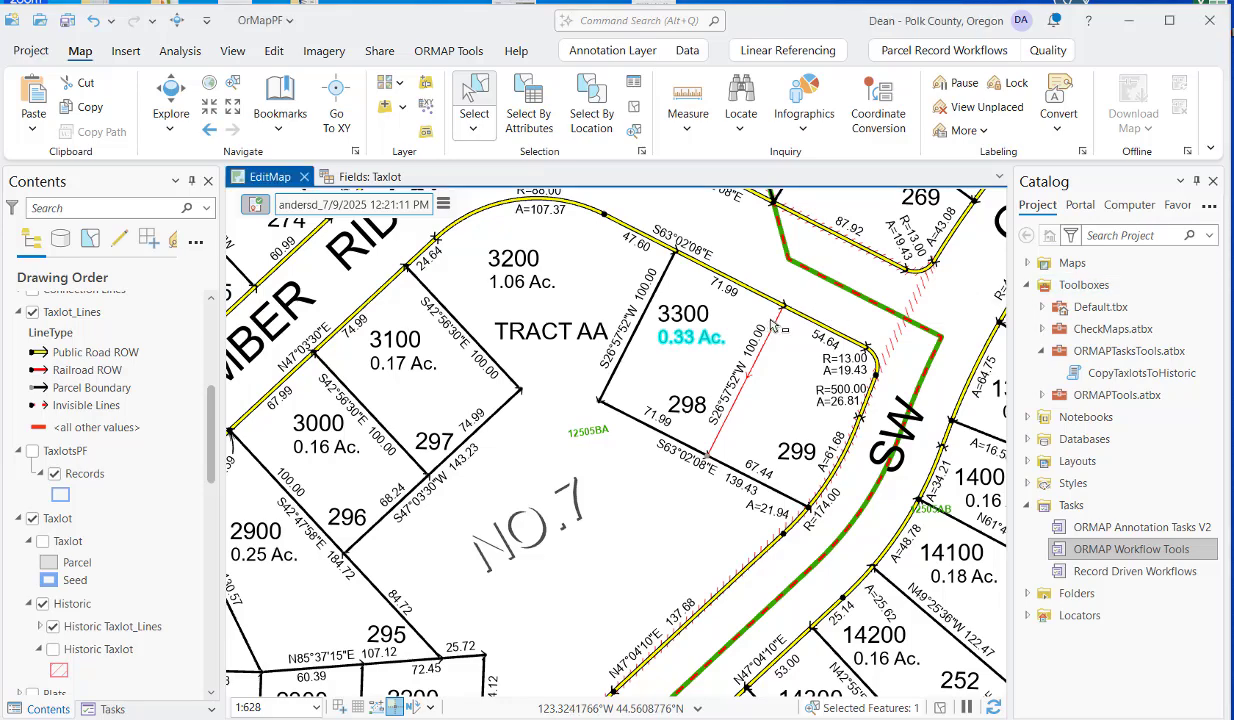
# Copy the retired boundary line between lots 298 and 299 and paste it in place using the Historical Boundary template.
pyautogui.click(772, 327)
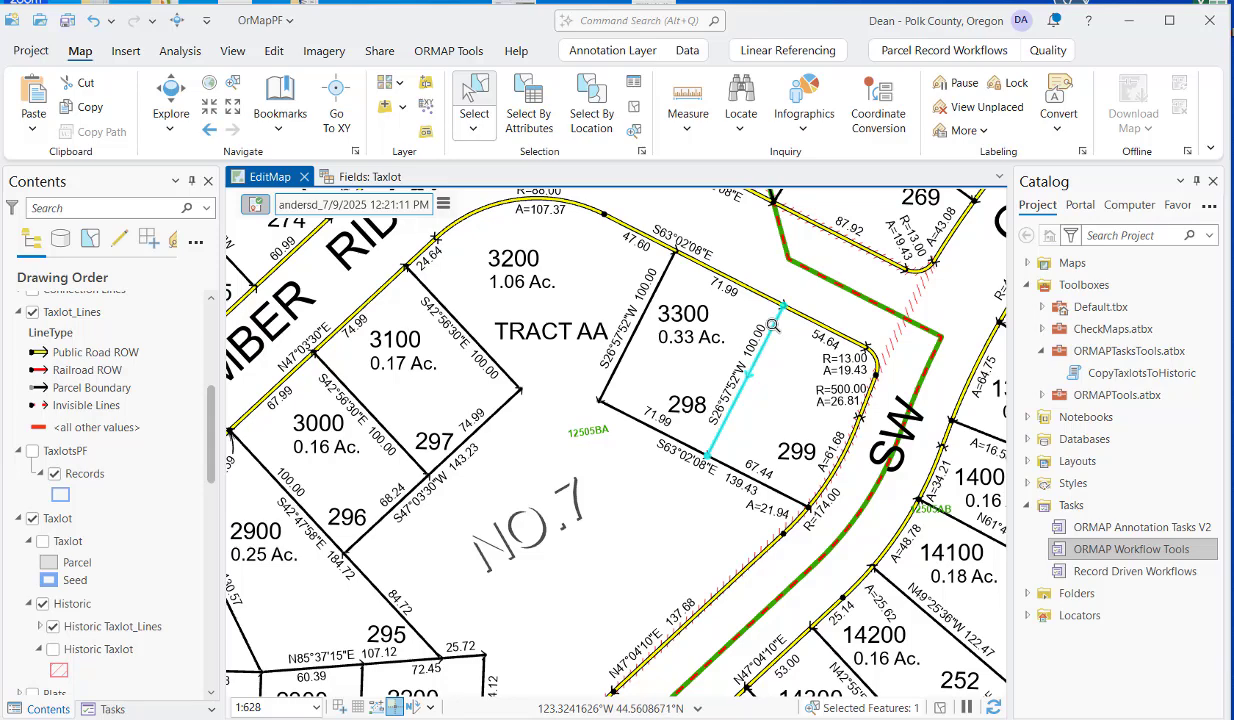
pyautogui.rightClick(782, 331)
pyautogui.click(787, 315)
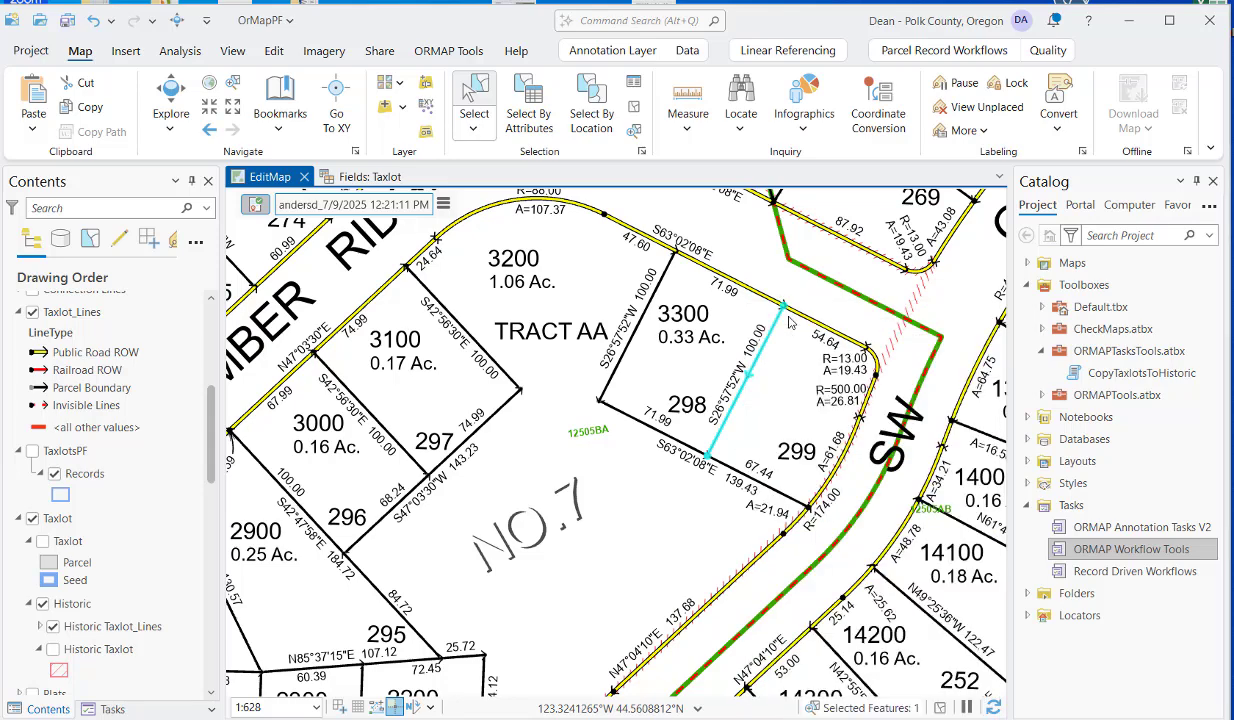
pyautogui.click(34, 131)
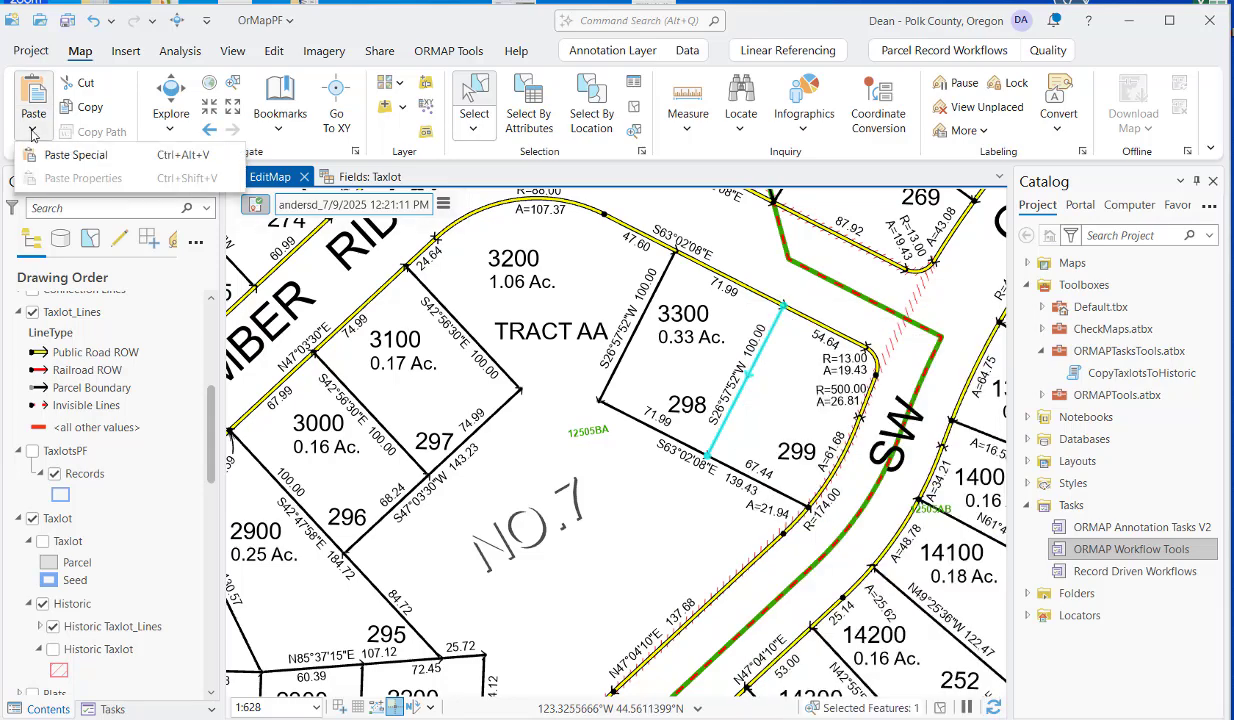
pyautogui.click(75, 156)
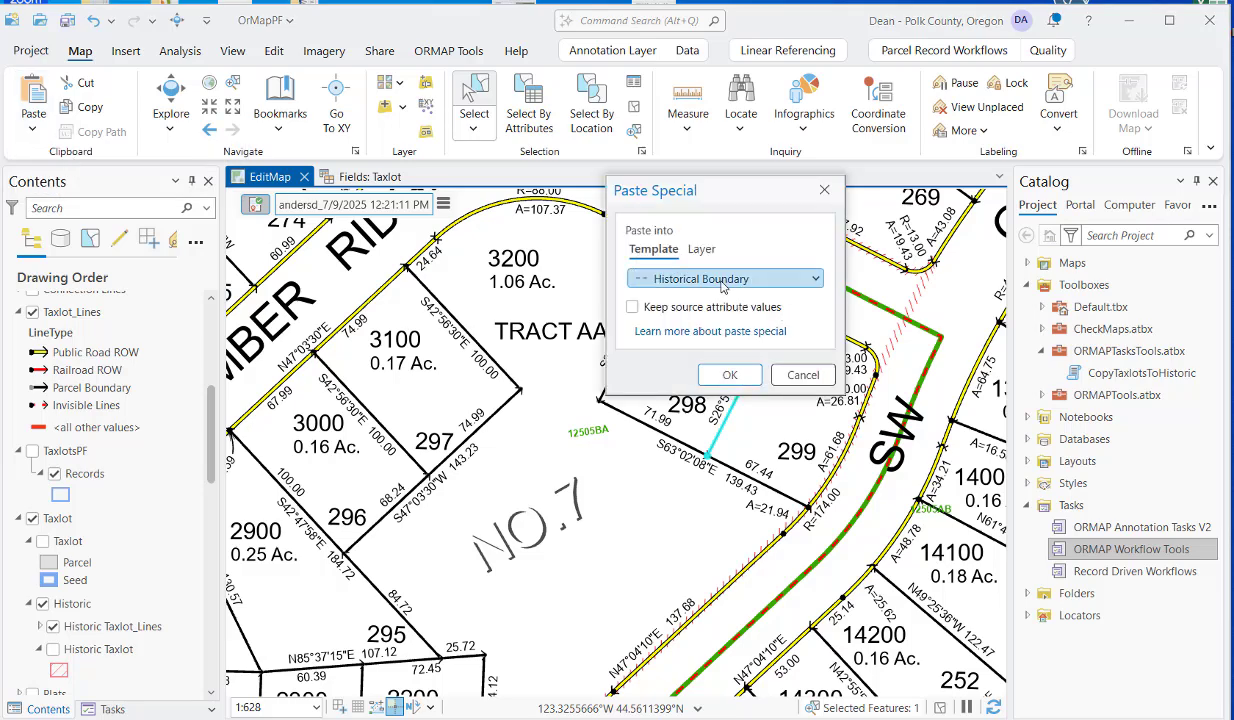
pyautogui.click(735, 374)
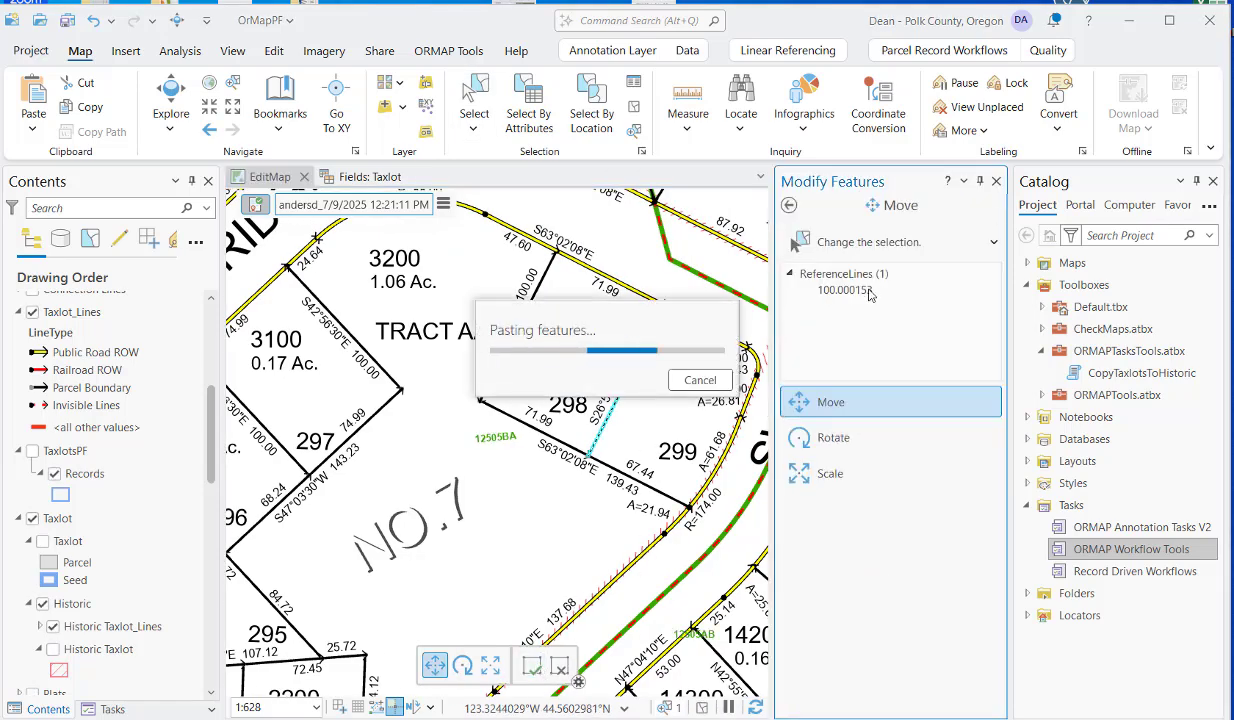
pyautogui.click(530, 666)
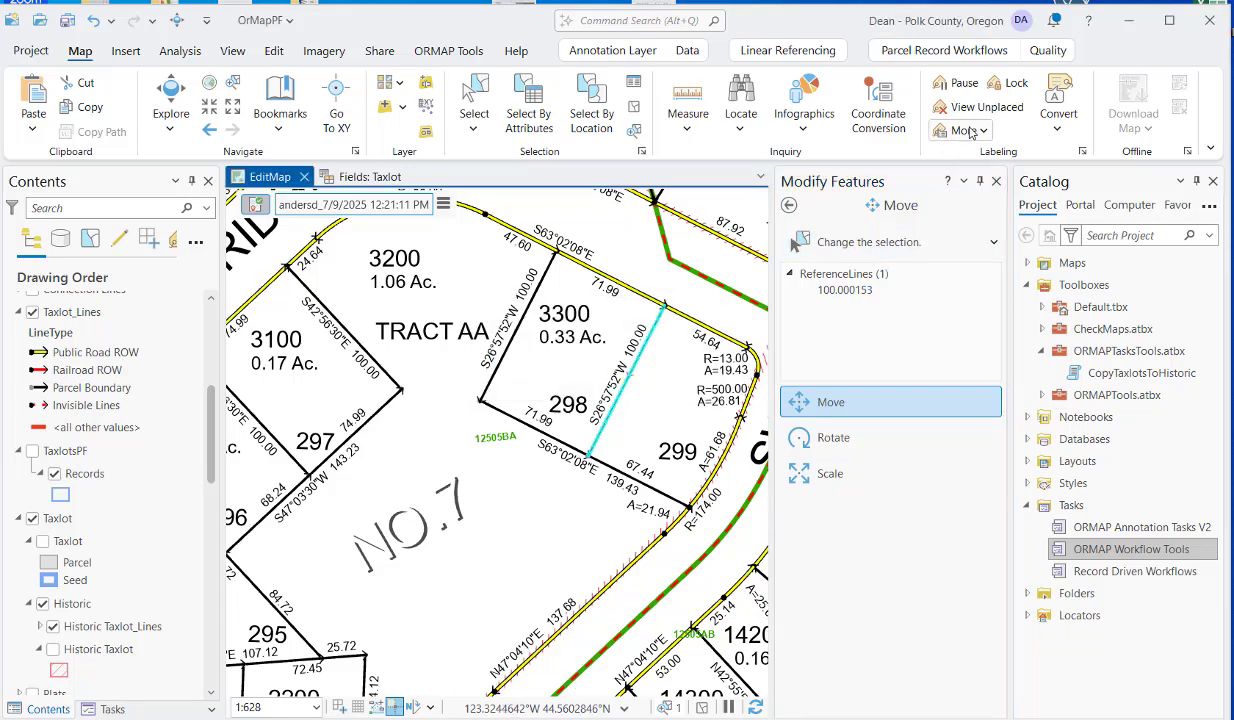
pyautogui.click(996, 182)
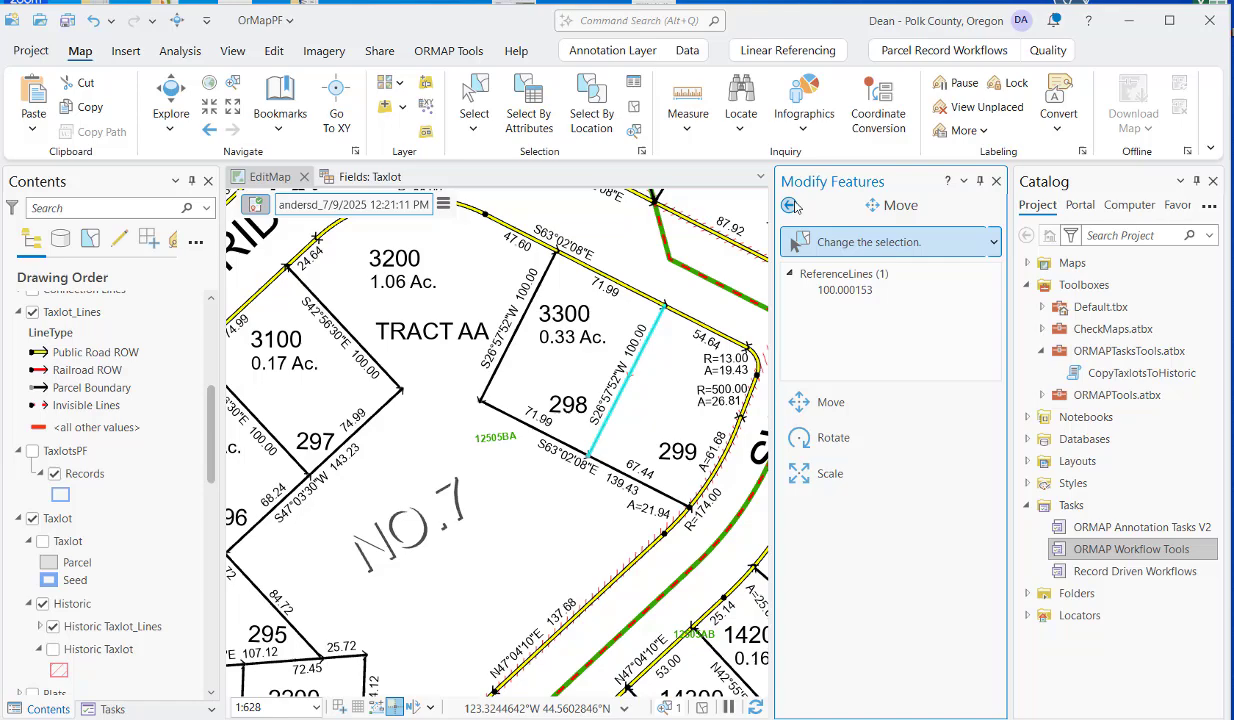
pyautogui.click(996, 182)
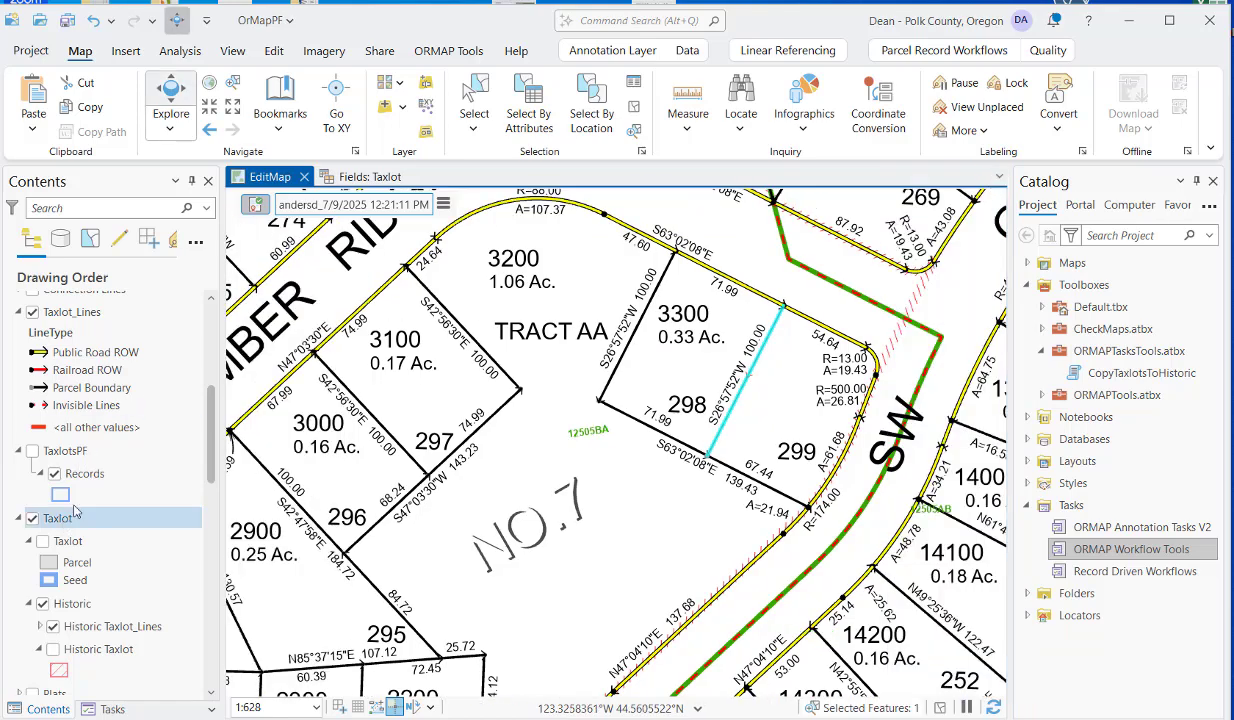
# Clear the feature selection and hide the Historic Taxlot_Lines layer.
pyautogui.click(633, 131)
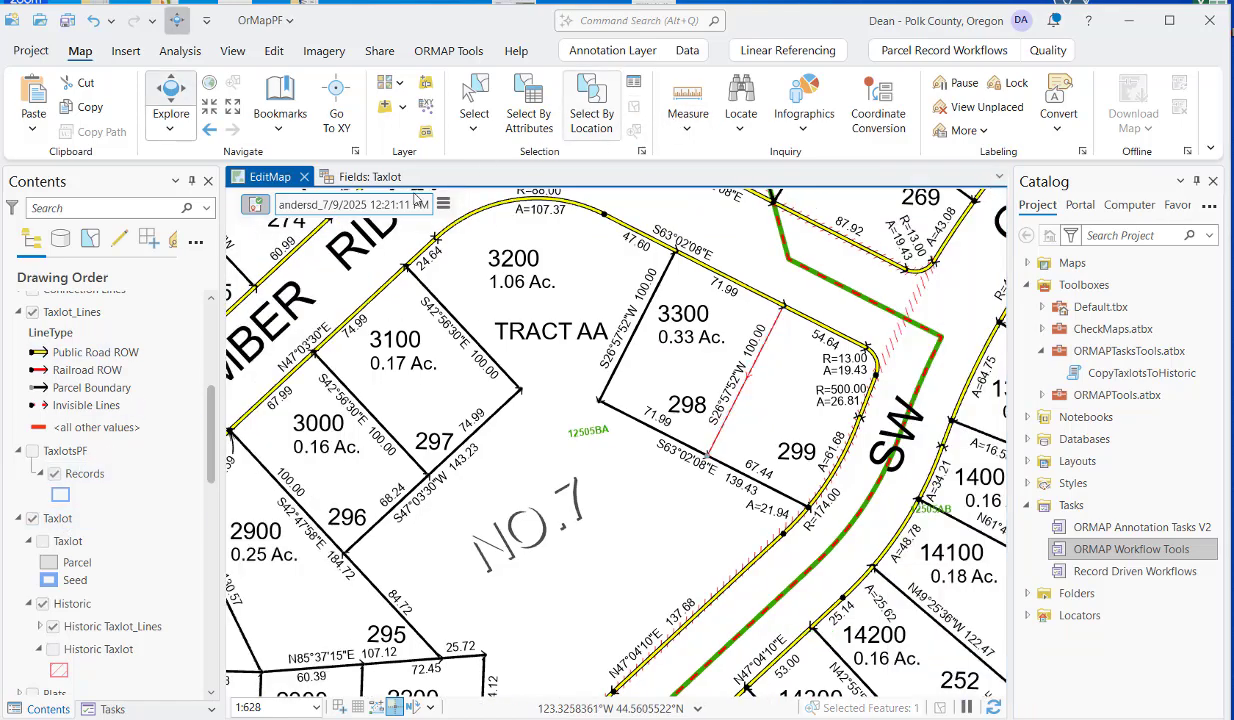
pyautogui.click(53, 626)
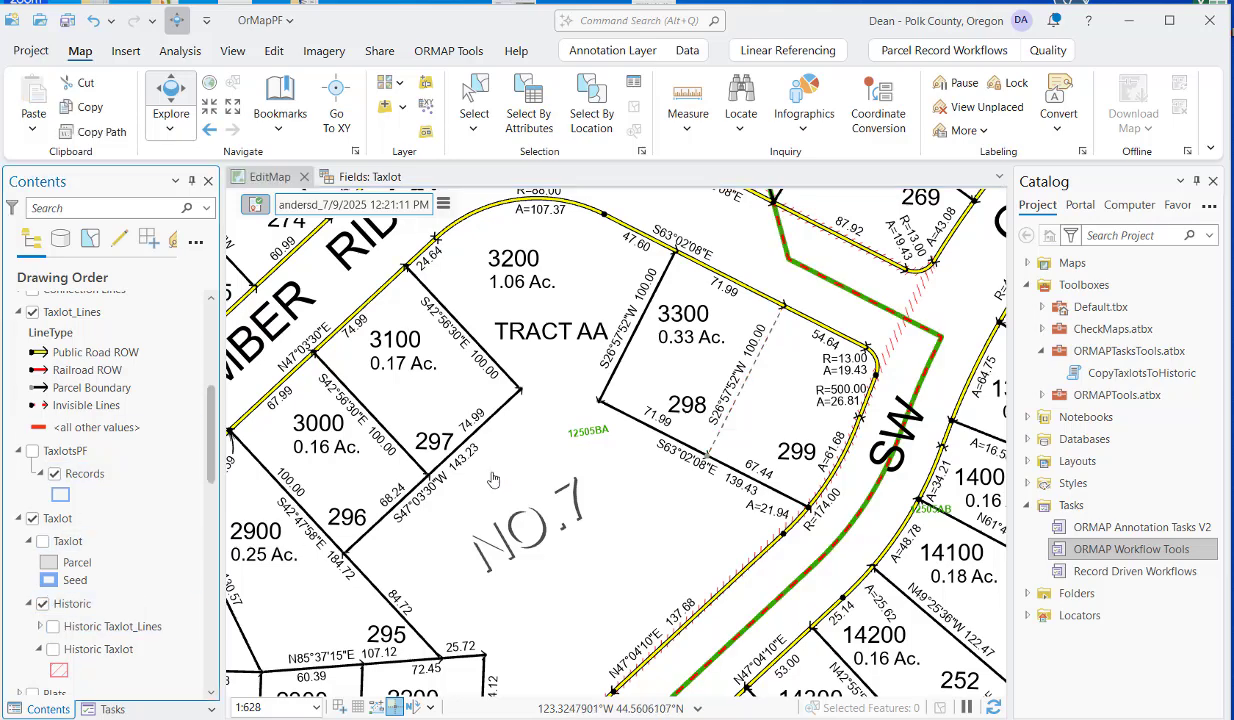